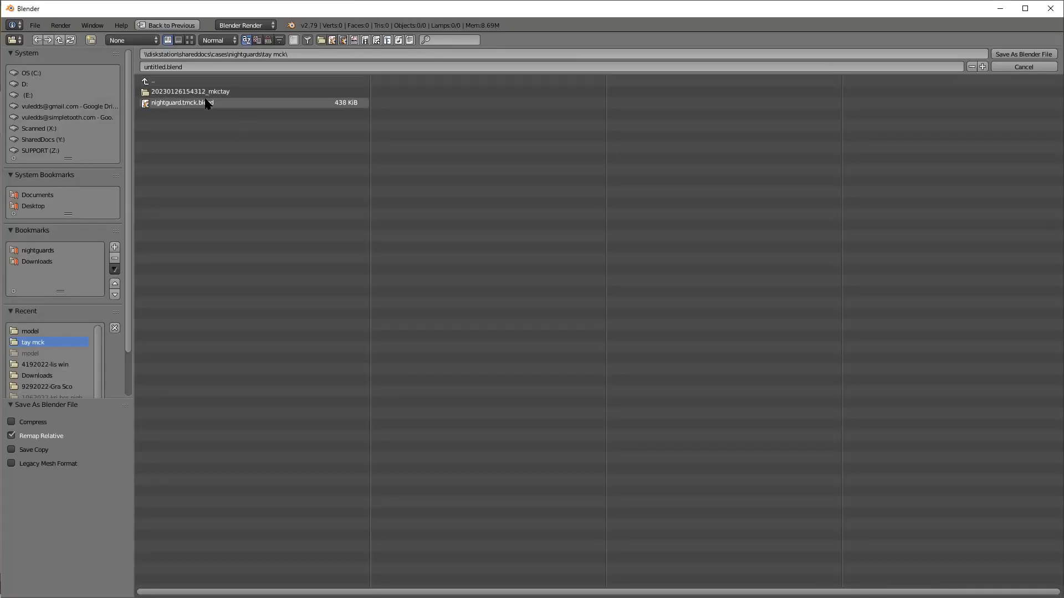
- Rename the new blend file to nightguard2 followed by the patient's name
{"action": "left_click", "coordinate": [205, 67]}
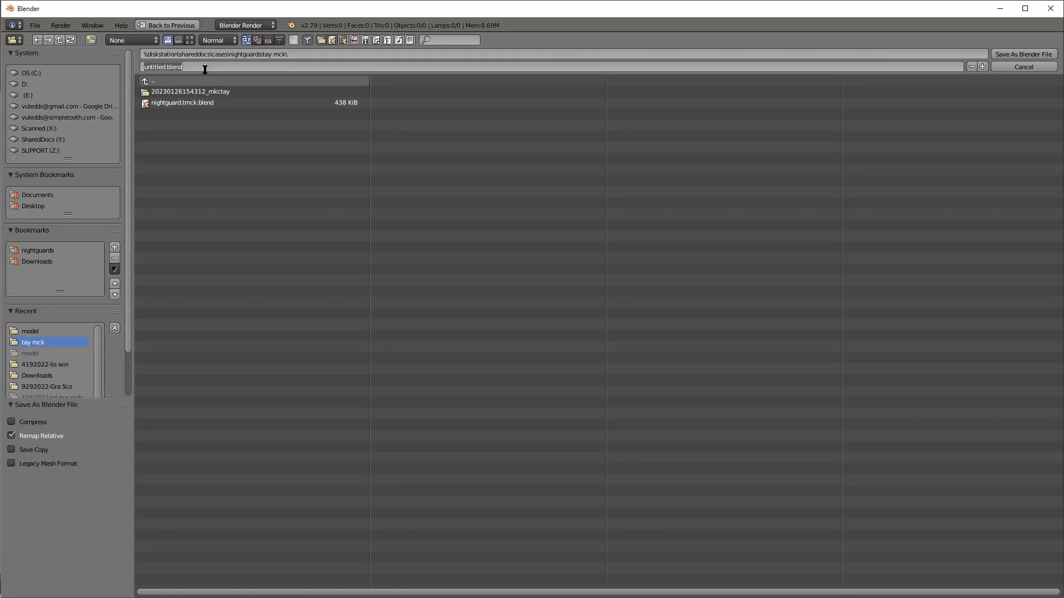
{"action": "type", "text": "nightguard2.tay.mack"}
{"action": "key", "text": "Return"}
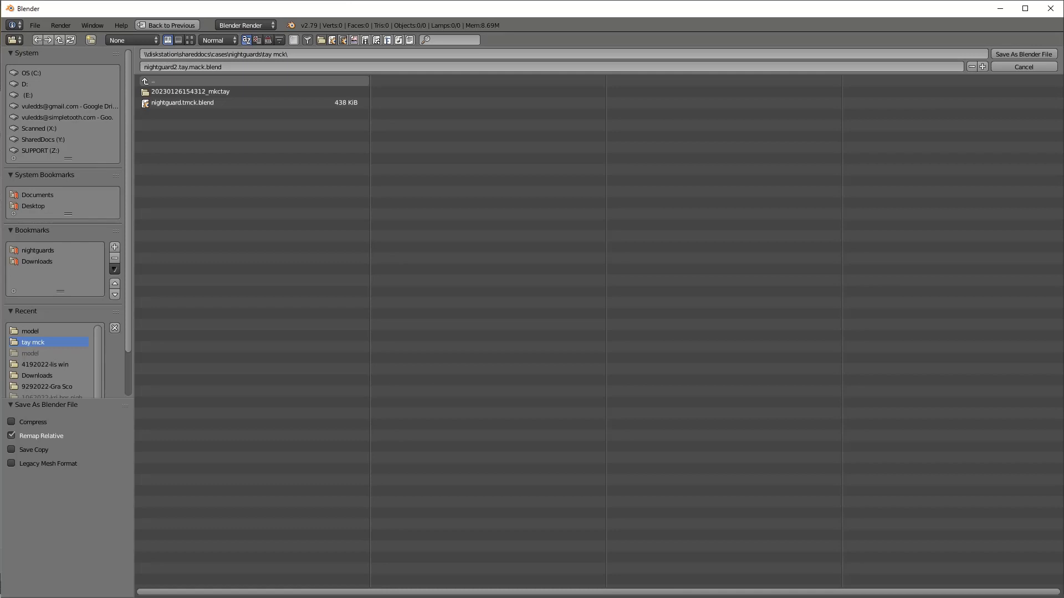
- Save the case under the new name and set the jaw type to MANDIBLE
{"action": "left_click", "coordinate": [1040, 55]}
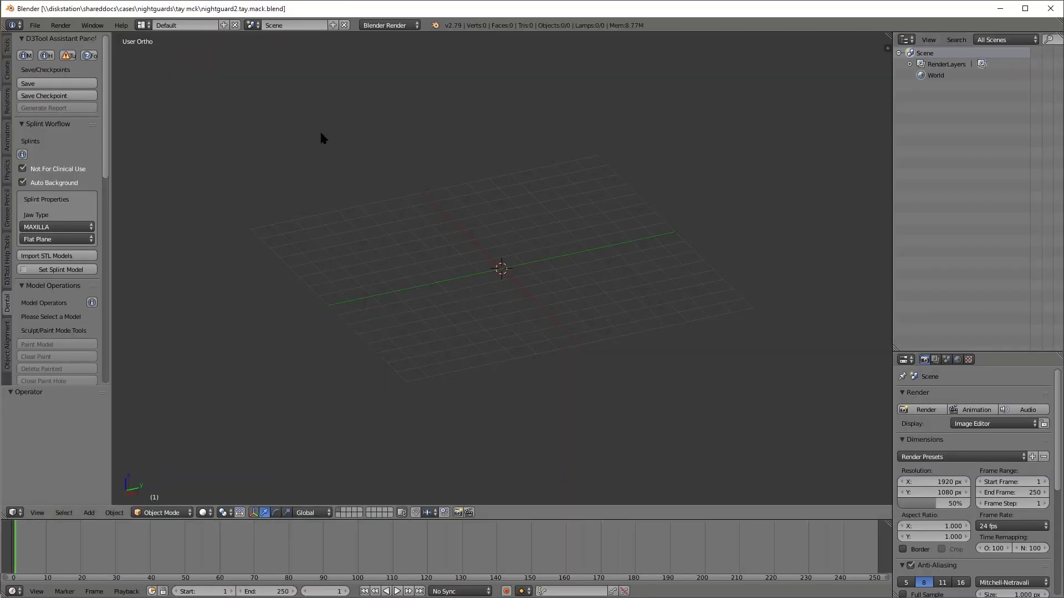
{"action": "left_click", "coordinate": [72, 227]}
{"action": "left_click", "coordinate": [50, 202]}
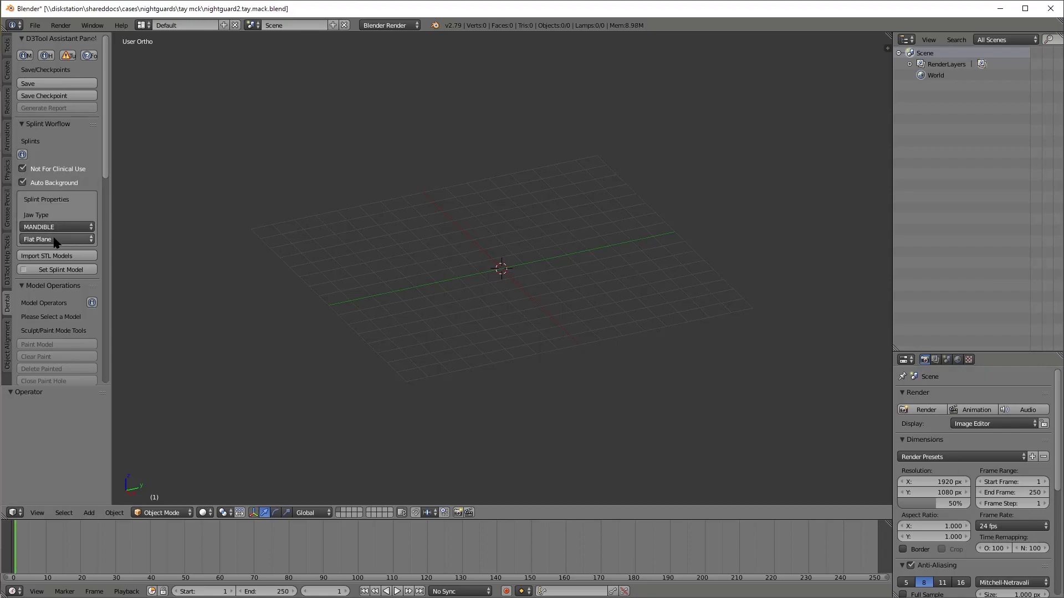
- Import lower.stl and upper.stl from the dated case's model folder
{"action": "left_click", "coordinate": [60, 258]}
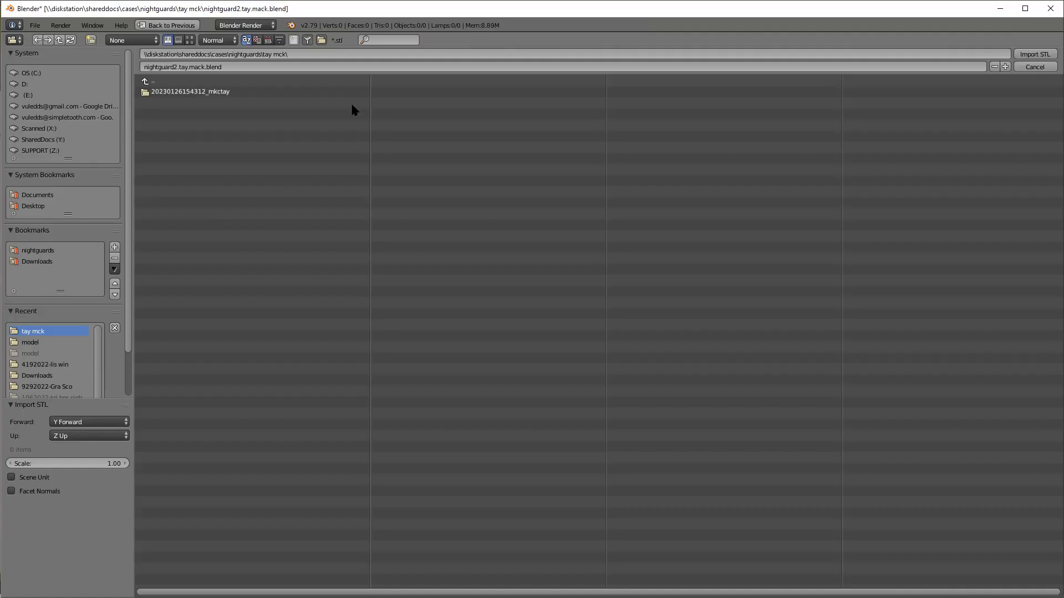
{"action": "double_click", "coordinate": [190, 92]}
{"action": "double_click", "coordinate": [178, 90]}
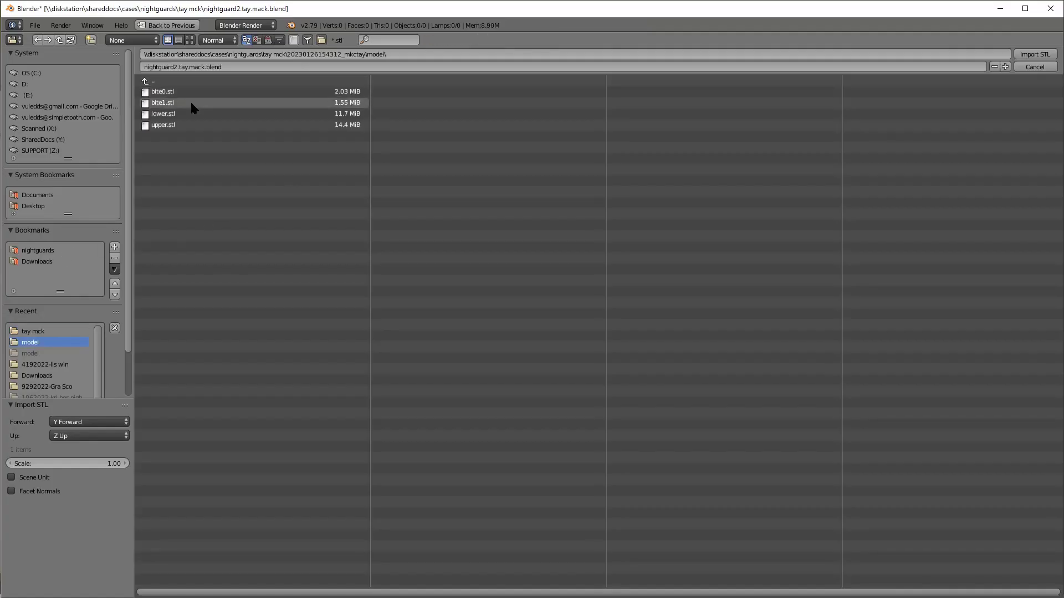
{"action": "left_click_drag", "start_coordinate": [172, 126], "coordinate": [174, 119]}
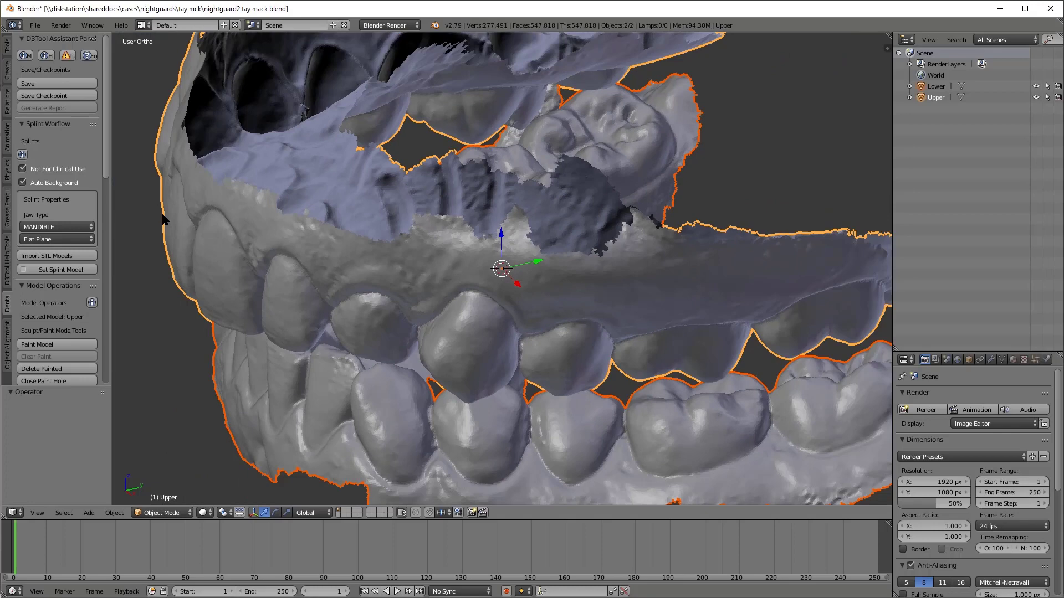
- Assign the lower jaw as splint model and the upper jaw as opposing model
{"action": "left_click", "coordinate": [67, 269]}
{"action": "left_click", "coordinate": [284, 380]}
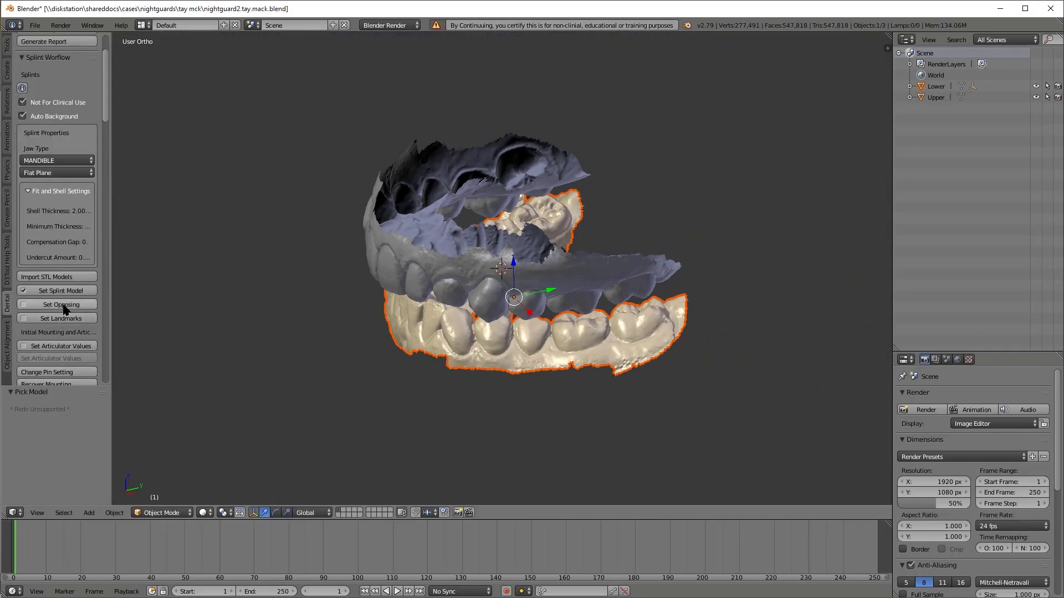
{"action": "left_click", "coordinate": [64, 304]}
{"action": "left_click", "coordinate": [456, 267]}
{"action": "left_click", "coordinate": [70, 319]}
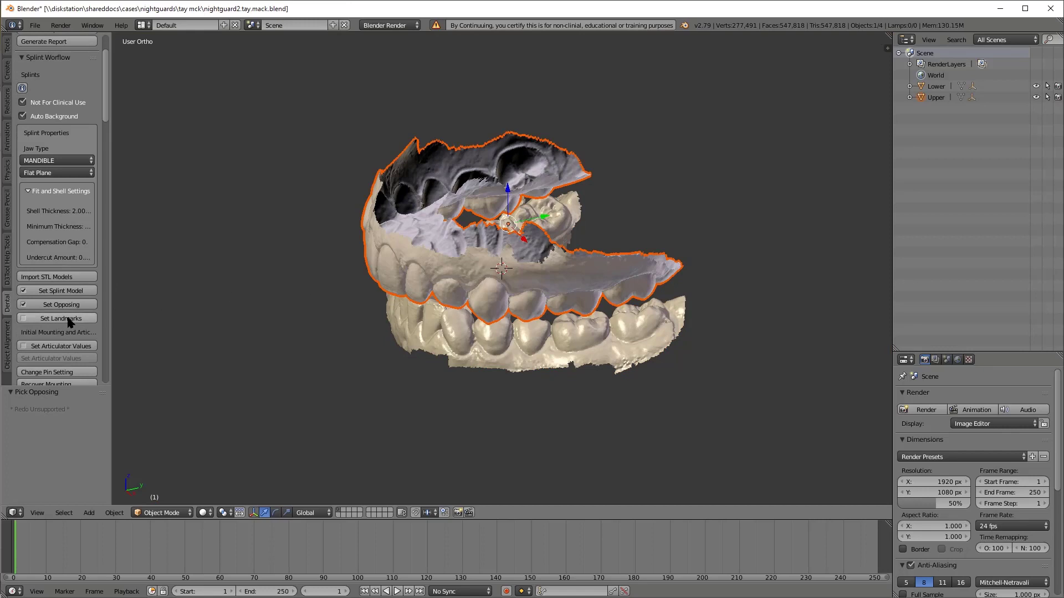
- Place right molar, left molar, incisal edge and midline landmarks on the occlusal arch
{"action": "middle_click_drag", "start_coordinate": [443, 245], "coordinate": [446, 232]}
{"action": "left_click", "coordinate": [392, 277]}
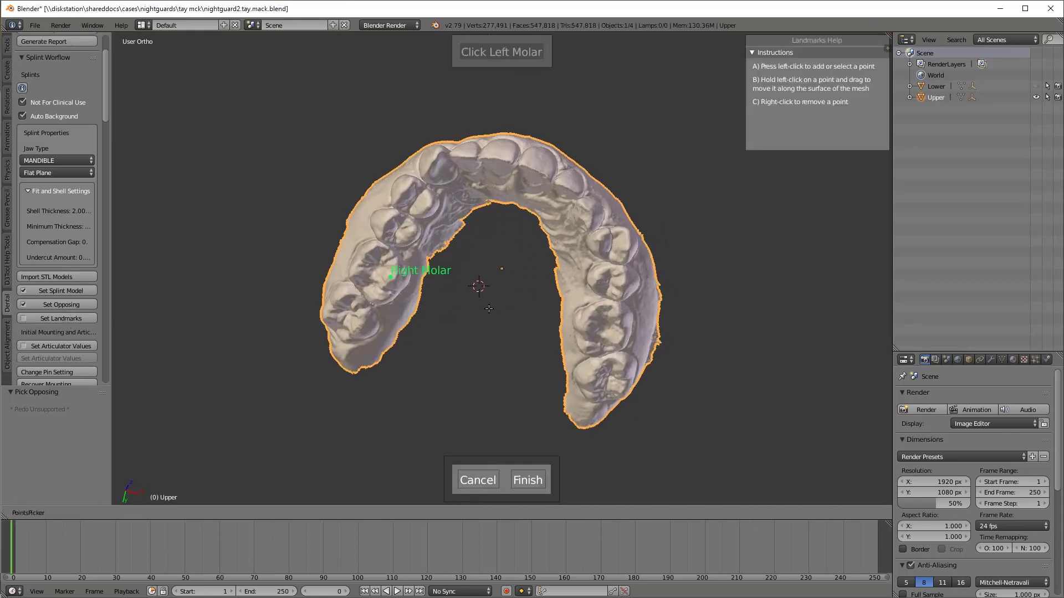
{"action": "left_click", "coordinate": [586, 321]}
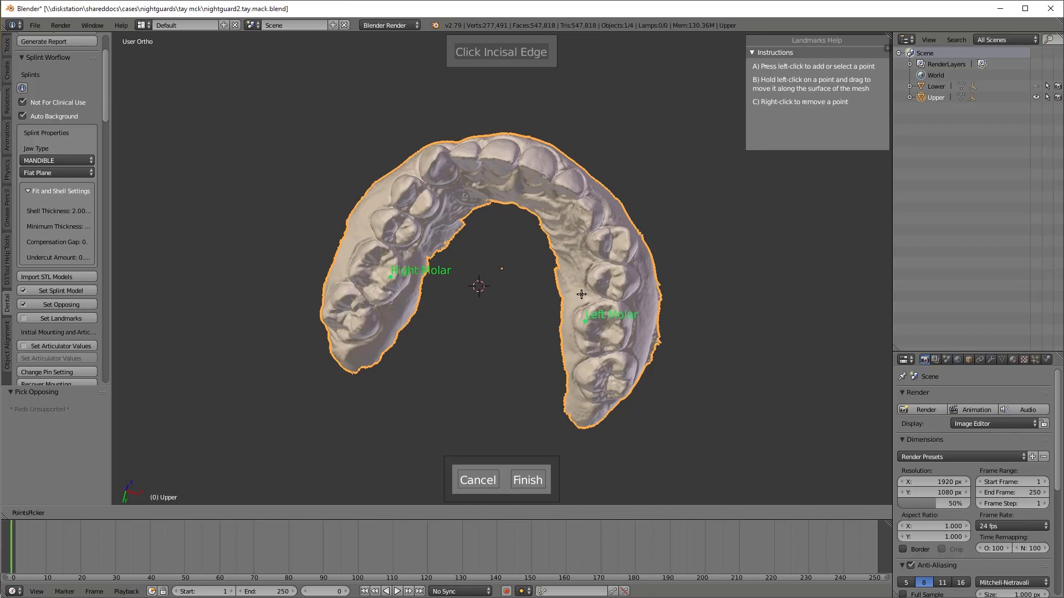
{"action": "left_click", "coordinate": [530, 168]}
{"action": "middle_click_drag", "start_coordinate": [533, 255], "coordinate": [575, 216]}
{"action": "middle_click_drag", "start_coordinate": [530, 172], "coordinate": [517, 184]}
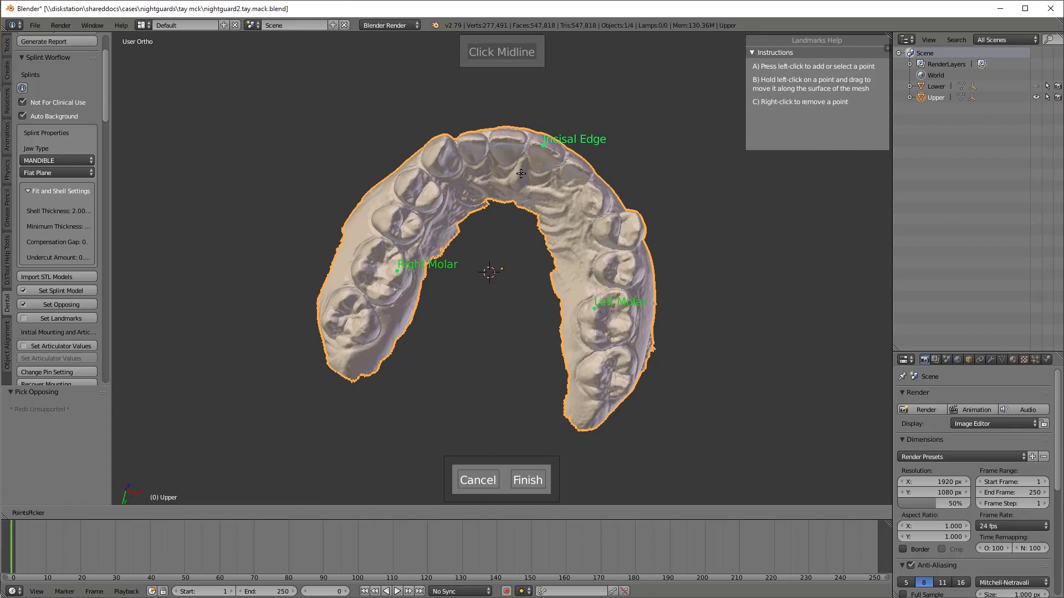
{"action": "left_click", "coordinate": [520, 175]}
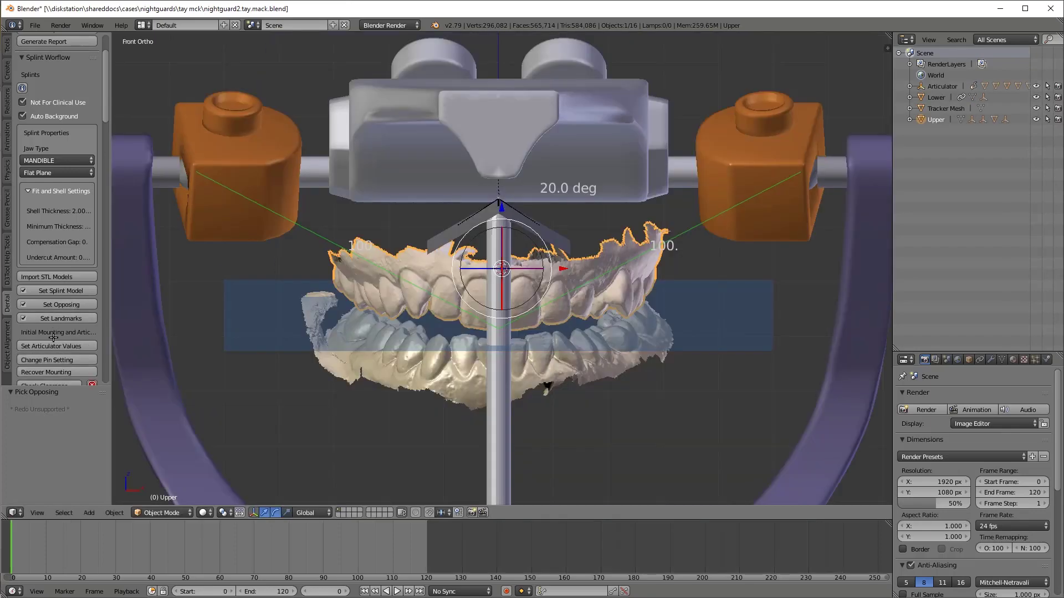
- Run the live clearance check with occlusion mark distance 1.75 and Color Ramp on
{"action": "scroll", "coordinate": [104, 288], "scroll_direction": "down", "scroll_amount": 5}
{"action": "left_click", "coordinate": [49, 275]}
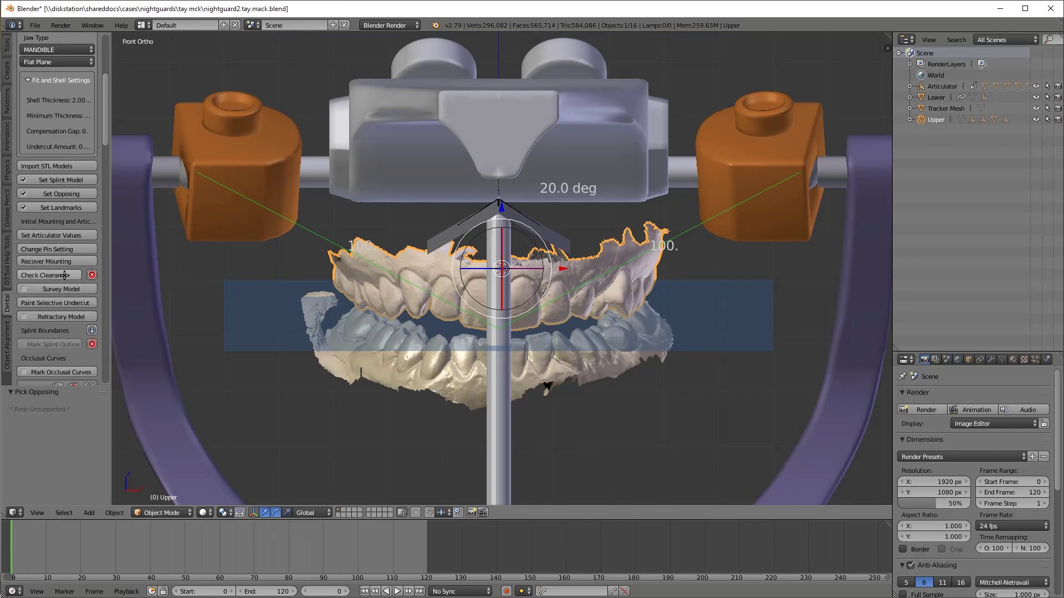
{"action": "left_click", "coordinate": [62, 276]}
{"action": "left_click", "coordinate": [109, 347]}
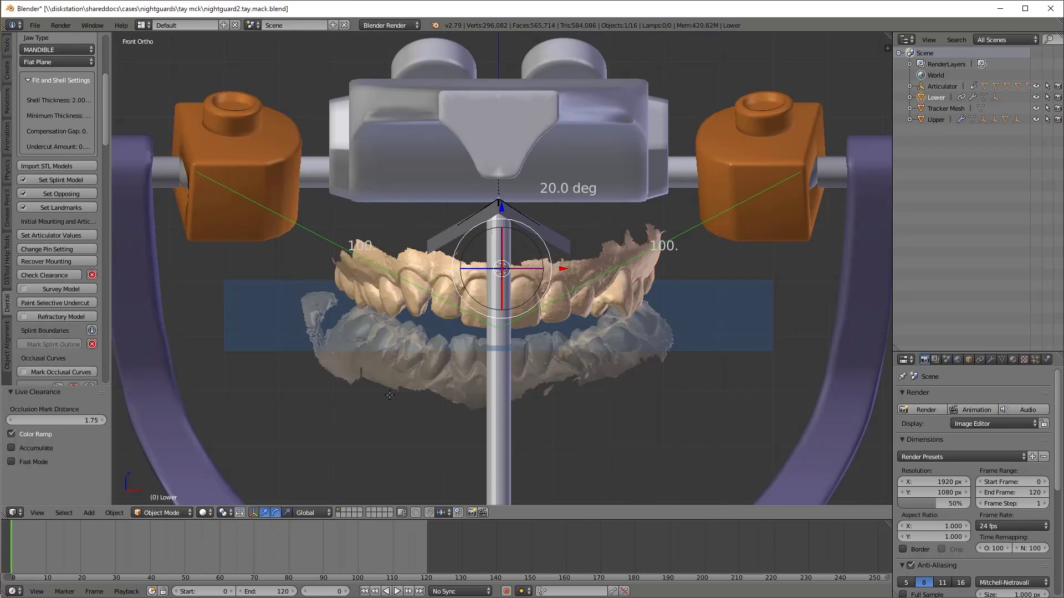
{"action": "middle_click_drag", "start_coordinate": [402, 391], "coordinate": [454, 294]}
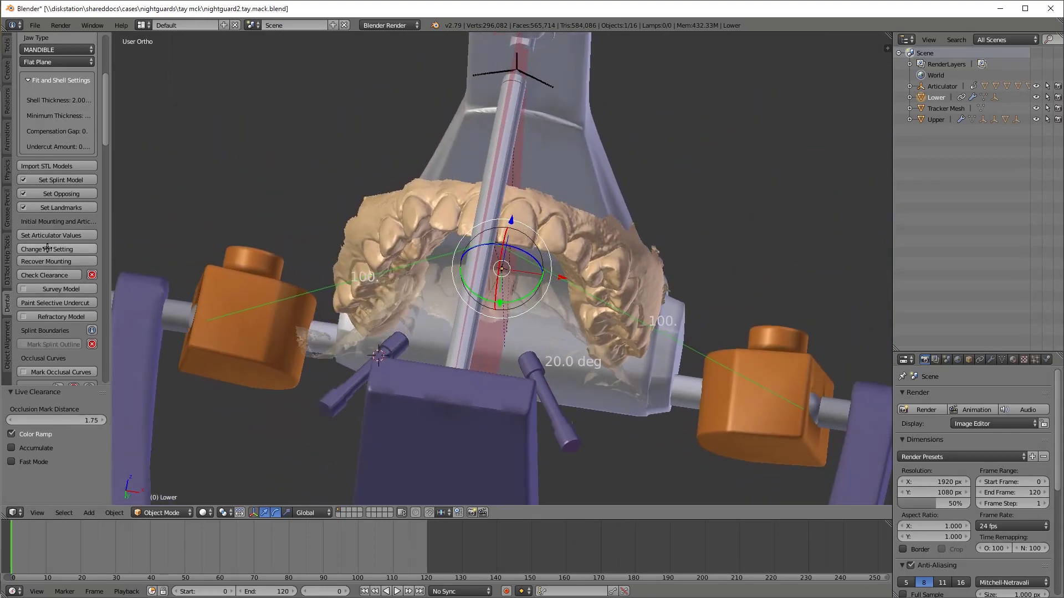
- Set the articulator pin setting to -0.30
{"action": "left_click", "coordinate": [87, 249]}
{"action": "left_click_drag", "start_coordinate": [103, 265], "coordinate": [94, 262]}
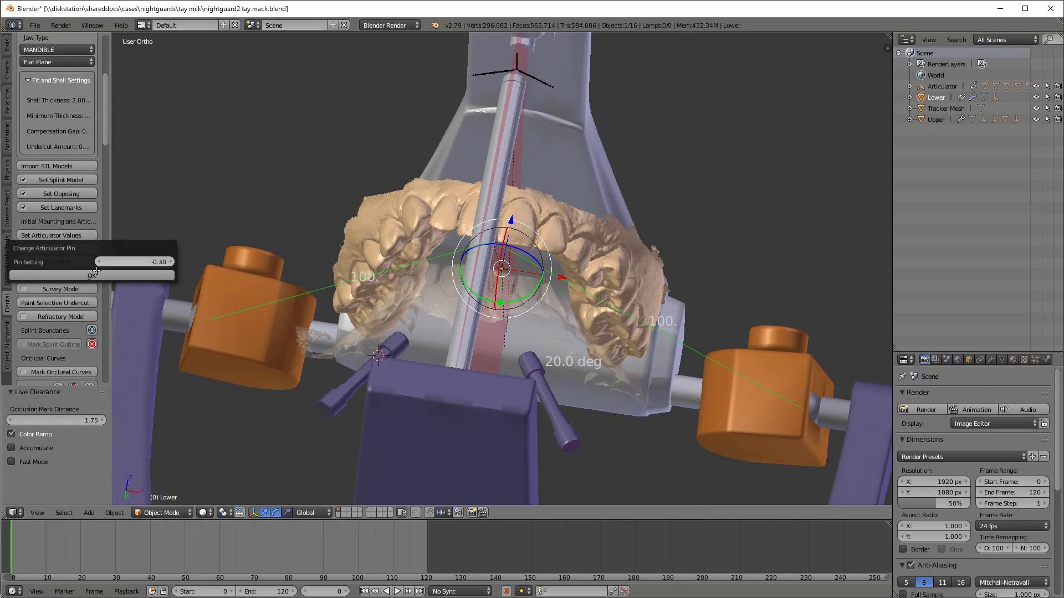
{"action": "left_click", "coordinate": [92, 276]}
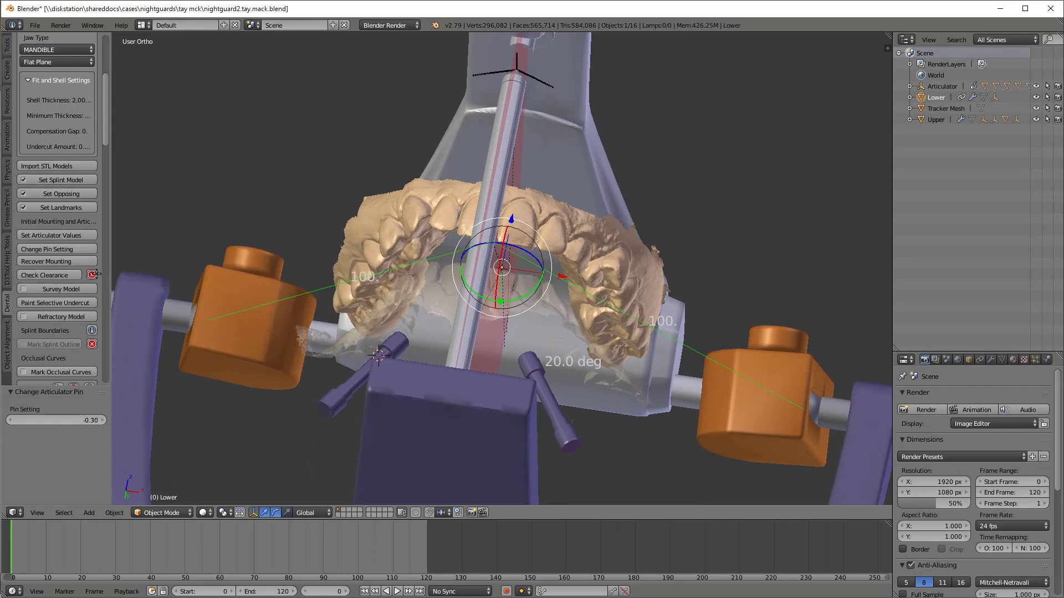
{"action": "left_click", "coordinate": [67, 250]}
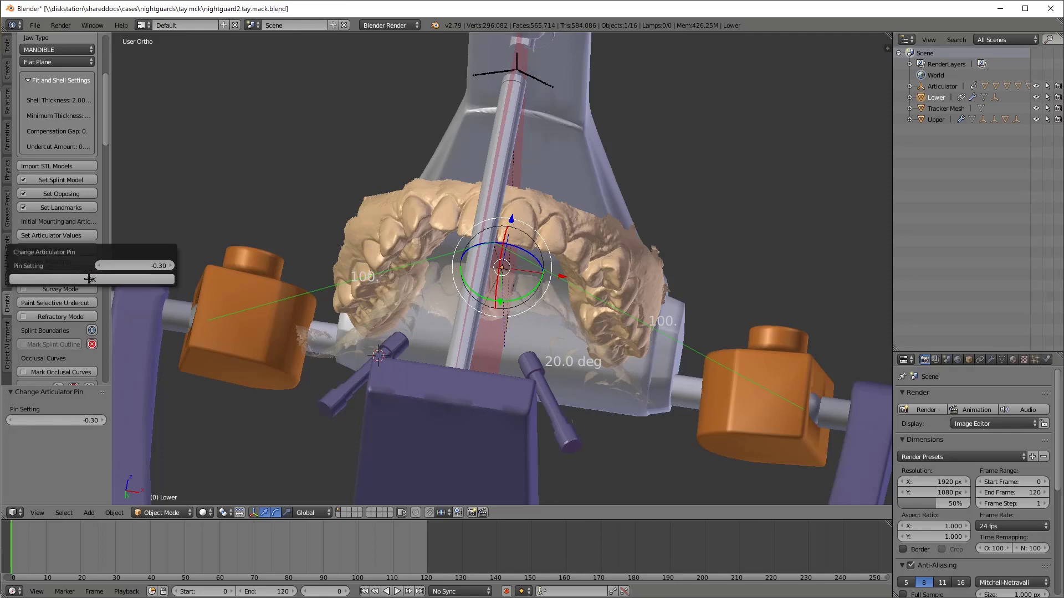
{"action": "left_click", "coordinate": [89, 278]}
- Start surveying the lower model to choose its insertion path
{"action": "middle_click_drag", "start_coordinate": [322, 309], "coordinate": [382, 315]}
{"action": "scroll", "coordinate": [25, 275], "scroll_direction": "down", "scroll_amount": 1}
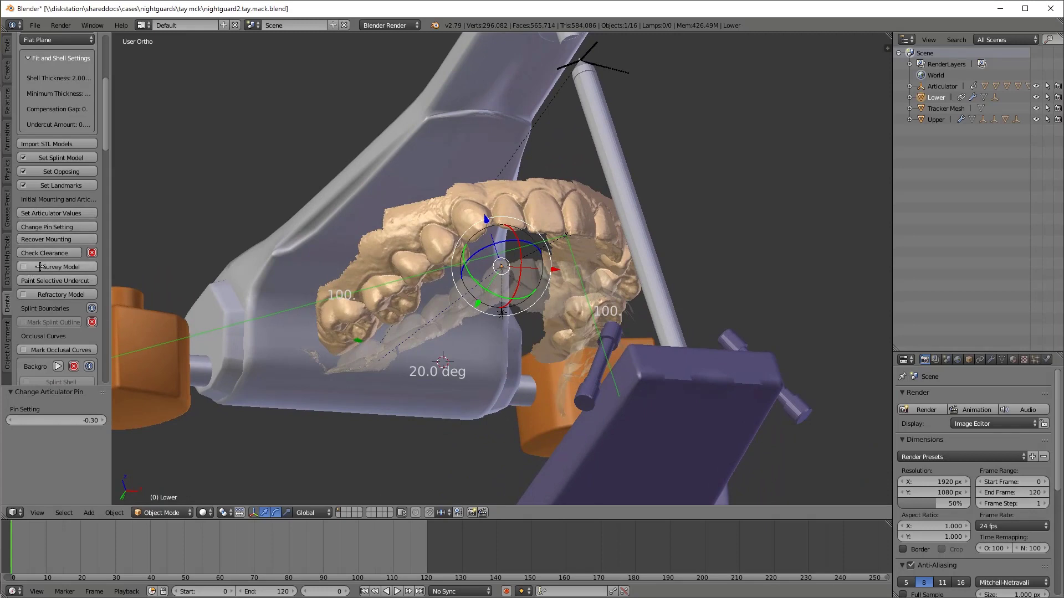
{"action": "left_click", "coordinate": [59, 267]}
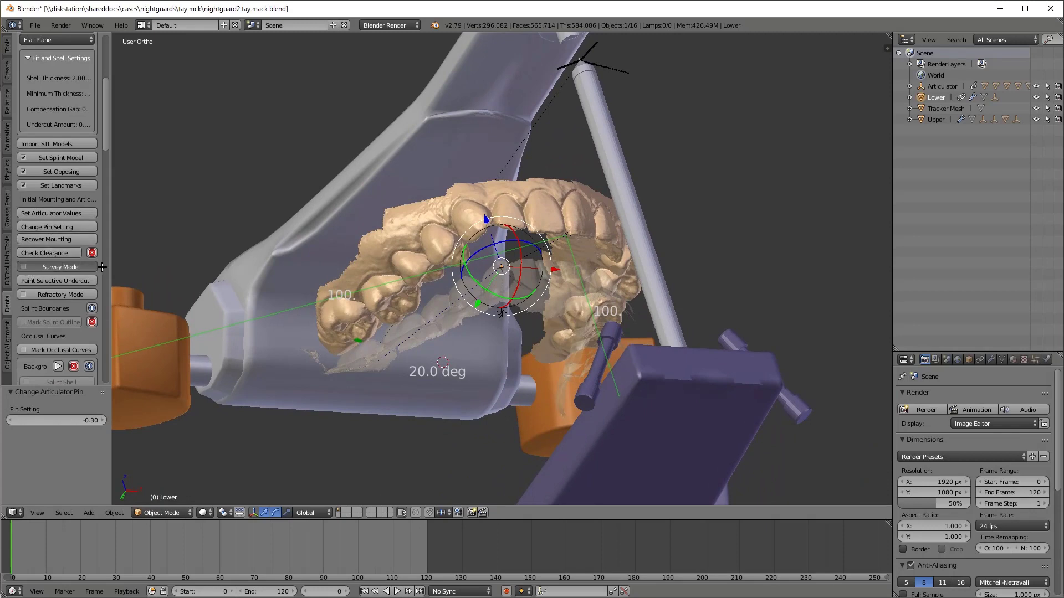
- Capture the current view as the insertion path, then tilt it posterior twice
{"action": "middle_click_drag", "start_coordinate": [538, 282], "coordinate": [543, 257]}
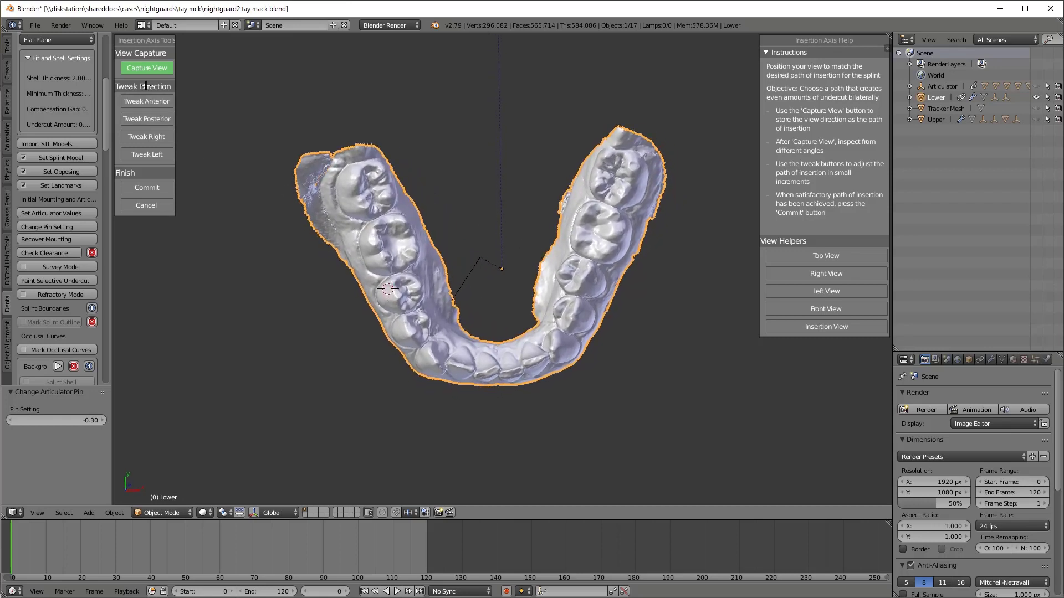
{"action": "left_click", "coordinate": [147, 68]}
{"action": "middle_click_drag", "start_coordinate": [599, 367], "coordinate": [530, 397]}
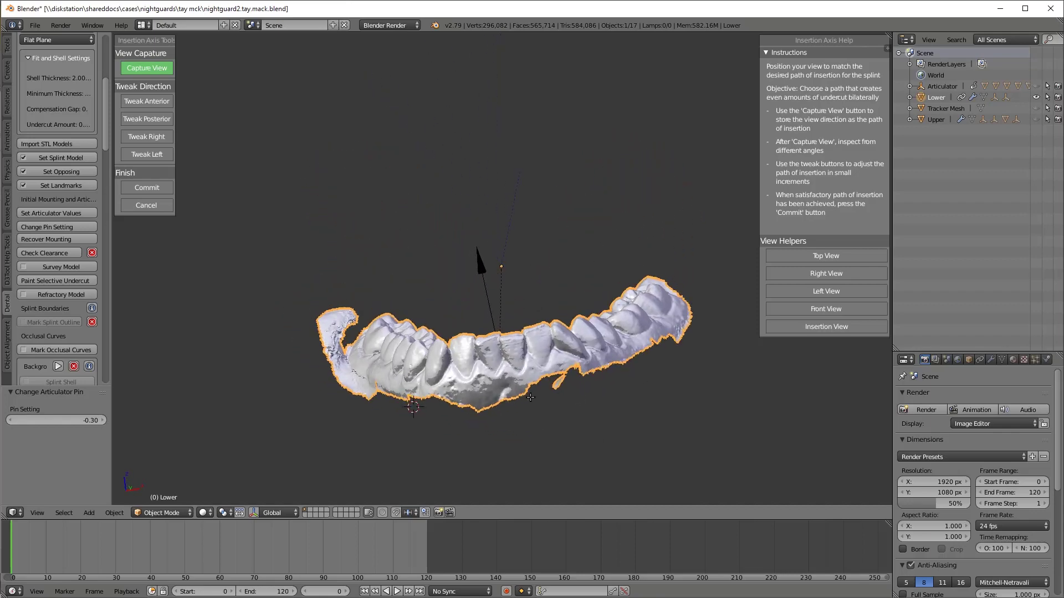
{"action": "middle_click_drag", "start_coordinate": [698, 334], "coordinate": [454, 233]}
{"action": "middle_click_drag", "start_coordinate": [319, 328], "coordinate": [315, 215]}
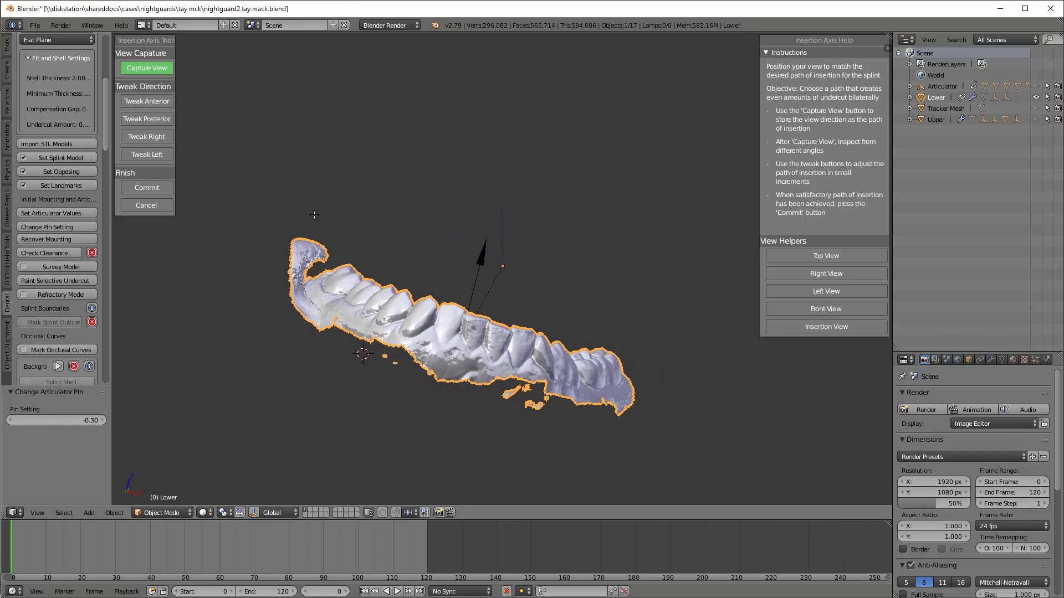
{"action": "left_click", "coordinate": [151, 118]}
{"action": "left_click", "coordinate": [151, 117]}
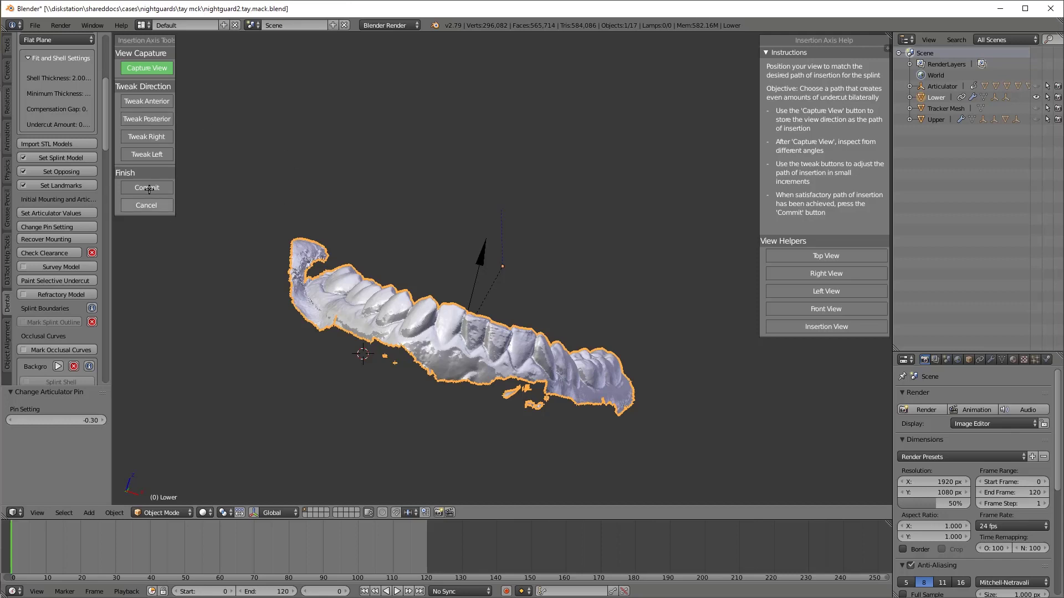
- Commit the insertion path and build a refractory model with Undercut 0.12, Offset 0.09
{"action": "left_click", "coordinate": [83, 239]}
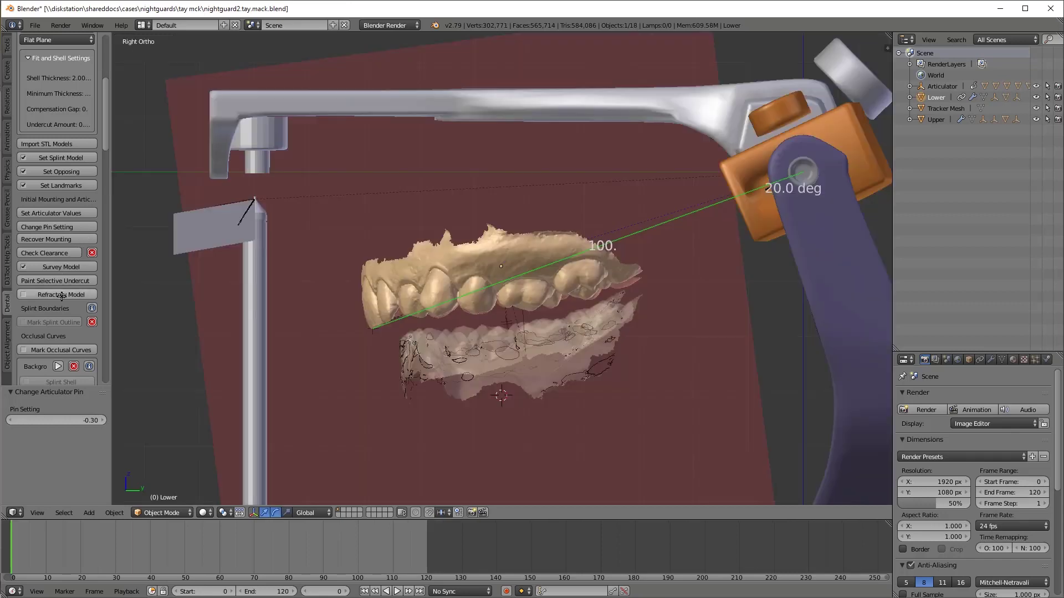
{"action": "left_click", "coordinate": [63, 295]}
{"action": "left_click", "coordinate": [103, 366]}
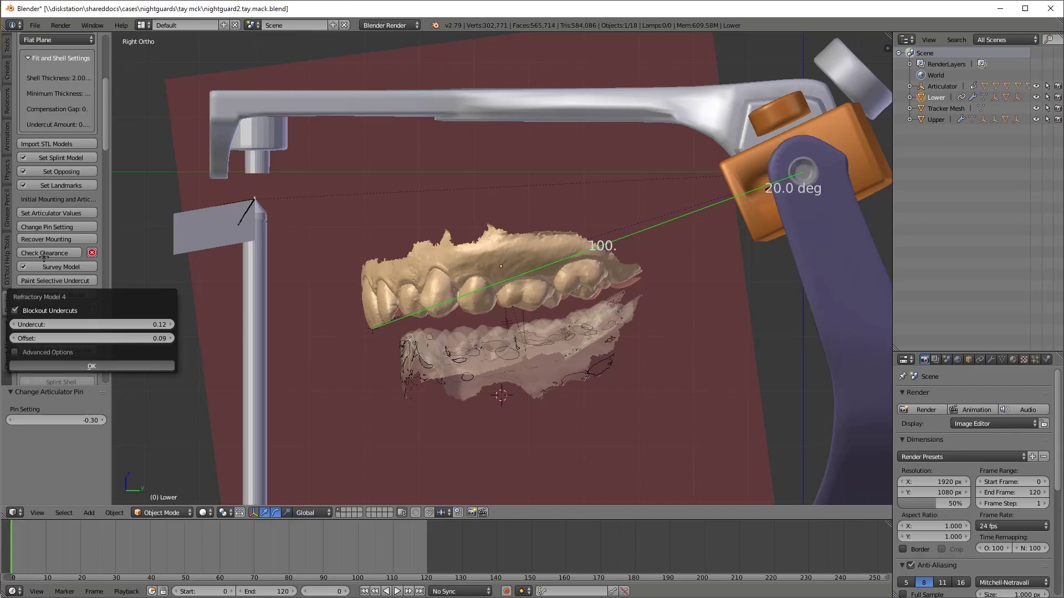
- Start the splint outline, placing and correcting the first points along the molars
{"action": "left_click", "coordinate": [54, 322]}
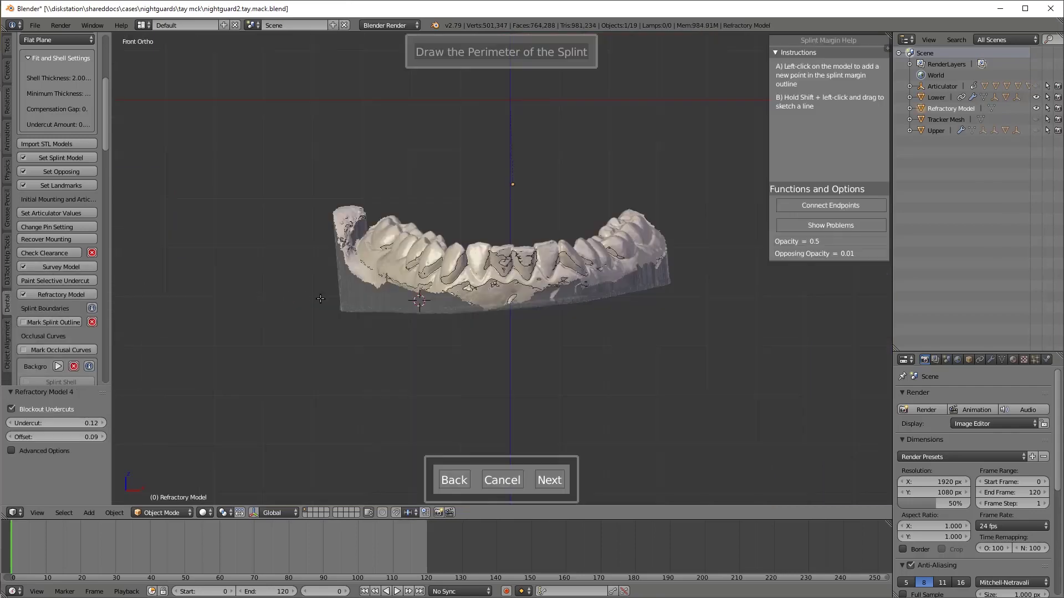
{"action": "middle_click_drag", "start_coordinate": [321, 299], "coordinate": [463, 383]}
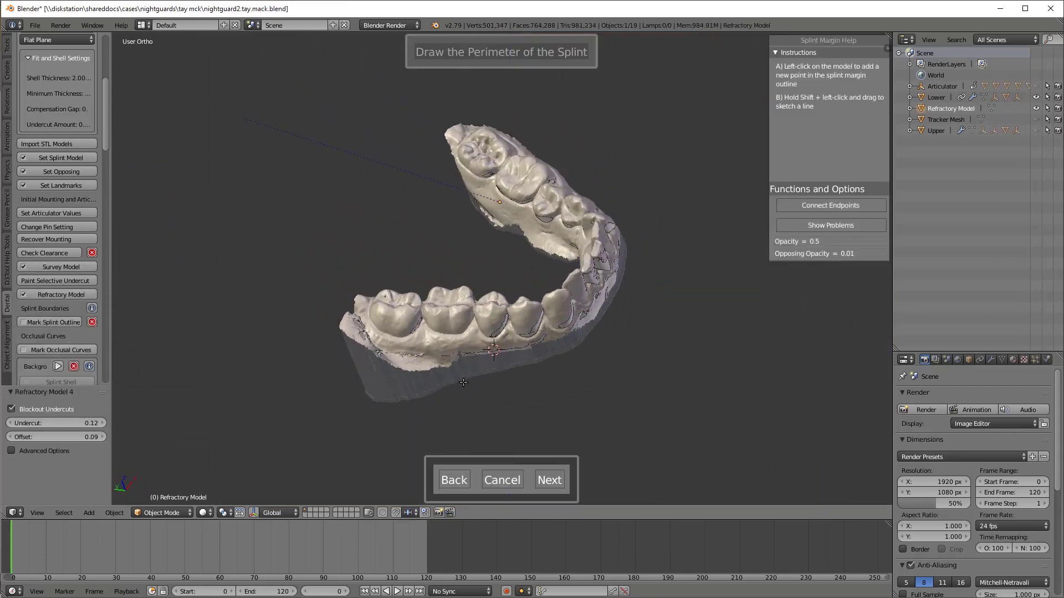
{"action": "left_click", "coordinate": [384, 325]}
{"action": "left_click", "coordinate": [498, 328]}
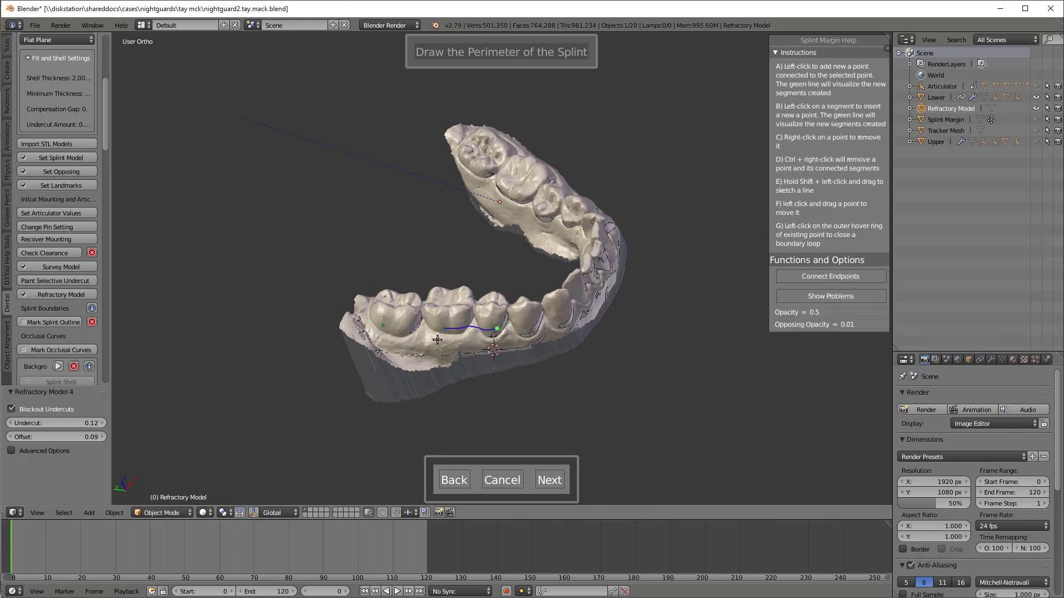
{"action": "left_click", "coordinate": [390, 326]}
{"action": "left_click", "coordinate": [431, 328]}
{"action": "right_click", "coordinate": [498, 329]}
{"action": "left_click", "coordinate": [492, 329]}
{"action": "left_click", "coordinate": [560, 319]}
{"action": "left_click", "coordinate": [586, 297]}
{"action": "left_click", "coordinate": [540, 320]}
- Continue the outline up the arch along the side teeth
{"action": "middle_click_drag", "start_coordinate": [597, 311], "coordinate": [535, 295]}
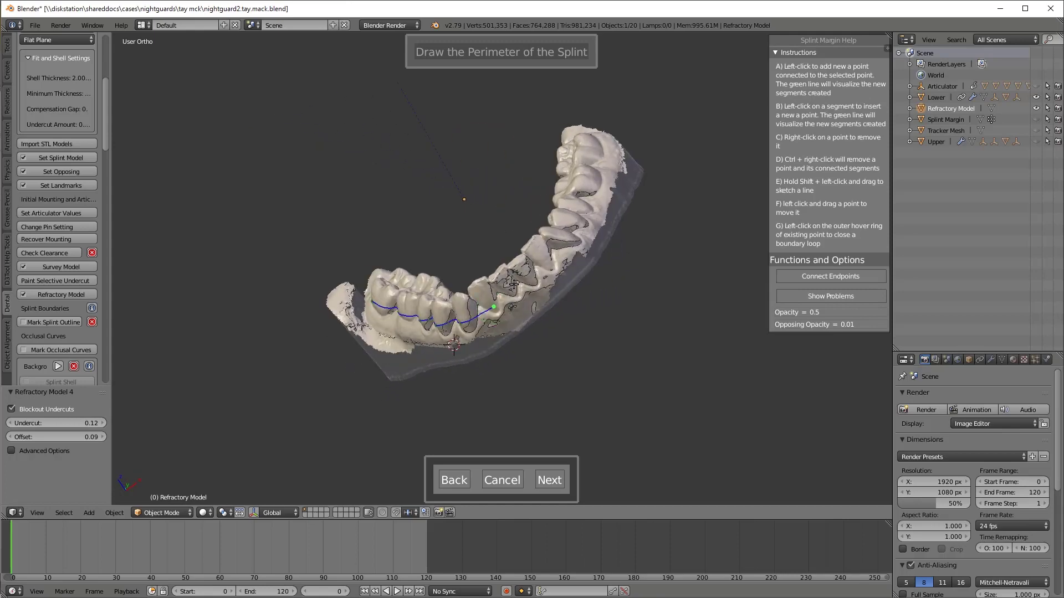
{"action": "left_click", "coordinate": [547, 262]}
{"action": "left_click", "coordinate": [566, 240]}
{"action": "left_click", "coordinate": [589, 209]}
{"action": "middle_click_drag", "start_coordinate": [589, 210], "coordinate": [581, 245]}
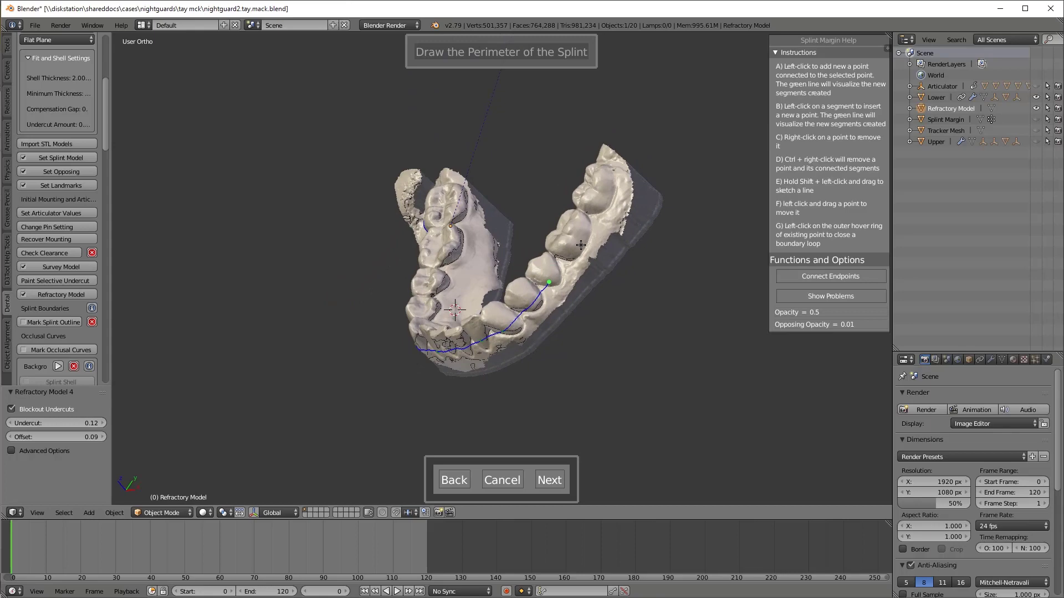
{"action": "left_click", "coordinate": [583, 237]}
{"action": "left_click", "coordinate": [611, 191]}
- Extend the outline from the other side around the front teeth
{"action": "middle_click_drag", "start_coordinate": [611, 191], "coordinate": [533, 468]}
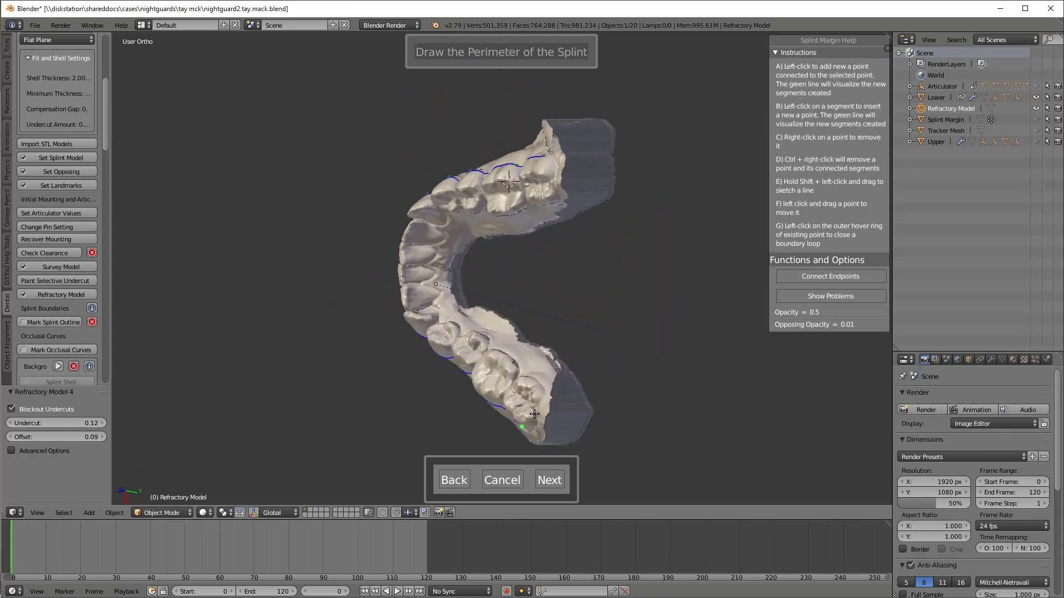
{"action": "middle_click_drag", "start_coordinate": [555, 407], "coordinate": [483, 428]}
{"action": "left_click", "coordinate": [496, 399]}
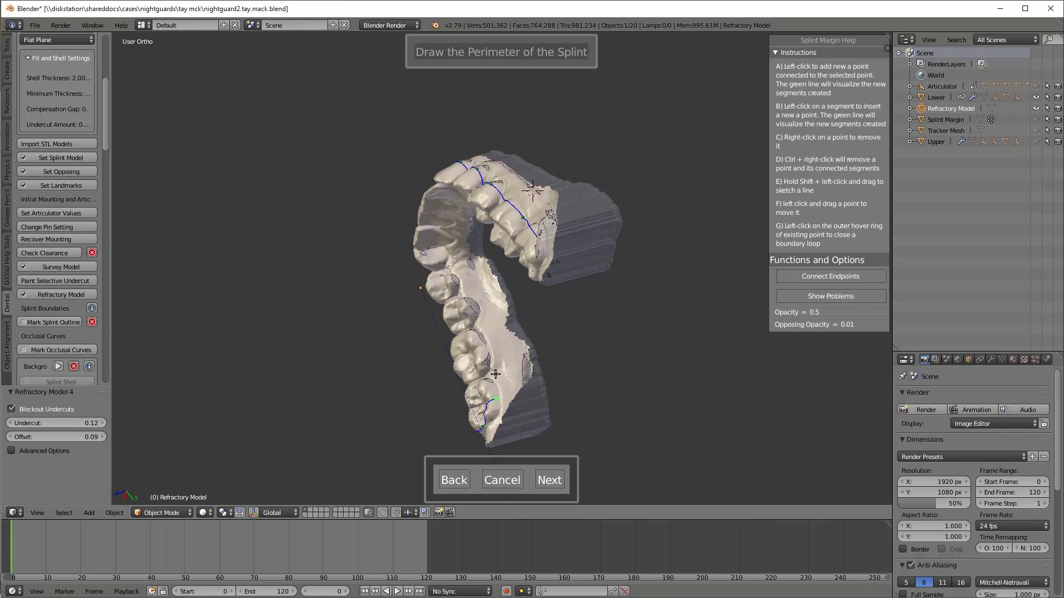
{"action": "left_click", "coordinate": [483, 345]}
{"action": "left_click", "coordinate": [473, 302]}
{"action": "left_click", "coordinate": [451, 279]}
{"action": "left_click", "coordinate": [436, 252]}
{"action": "left_click", "coordinate": [438, 238]}
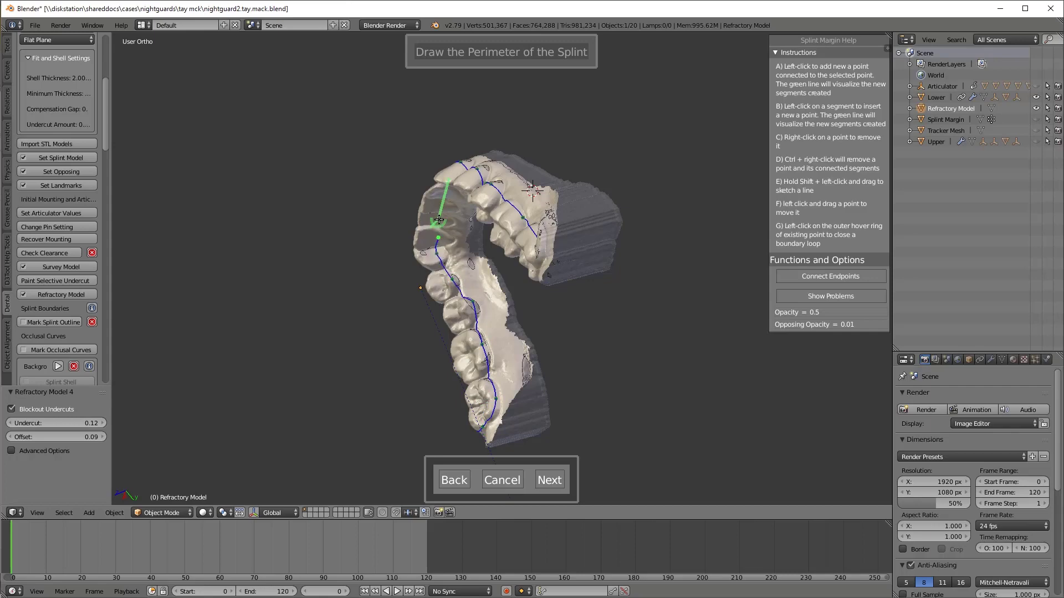
{"action": "left_click", "coordinate": [438, 219]}
- Delete a misplaced point and carry the outline across the front teeth
{"action": "middle_click_drag", "start_coordinate": [602, 244], "coordinate": [620, 267]}
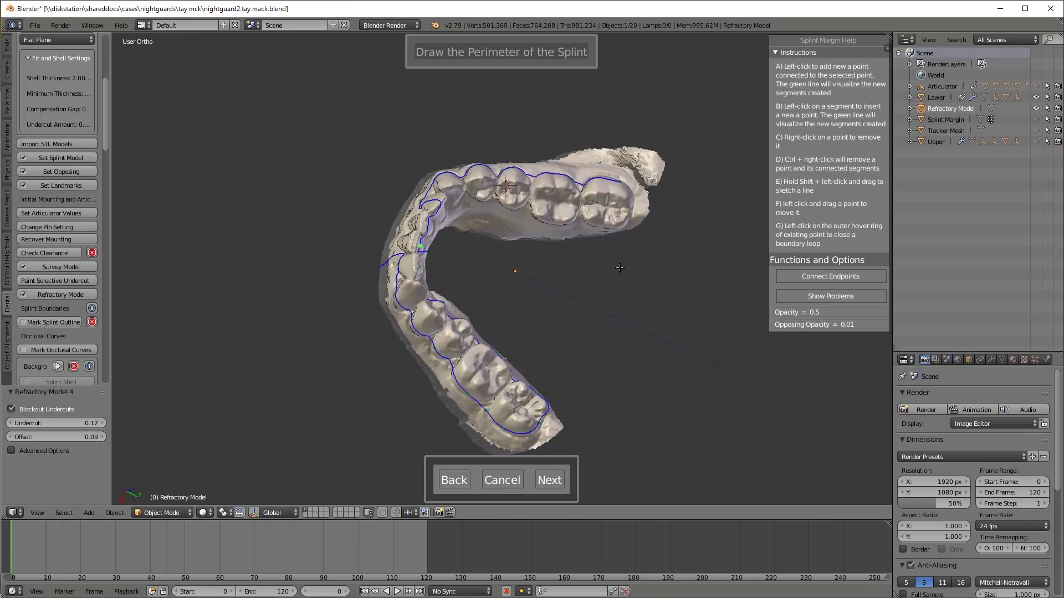
{"action": "scroll", "coordinate": [620, 267], "scroll_direction": "up", "scroll_amount": 4}
{"action": "scroll", "coordinate": [351, 279], "scroll_direction": "up", "scroll_amount": 1}
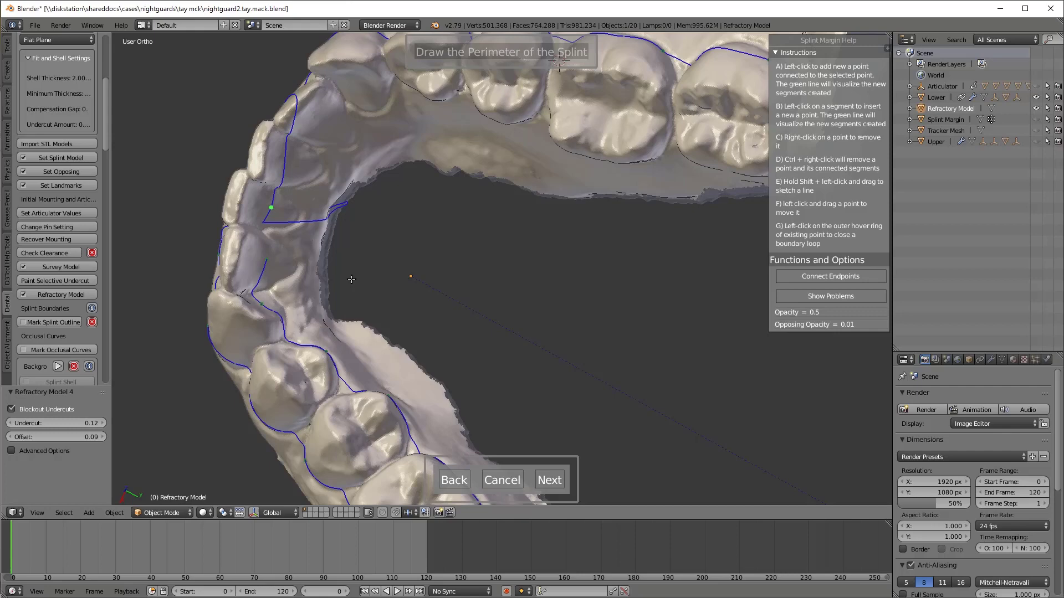
{"action": "right_click", "coordinate": [272, 208]}
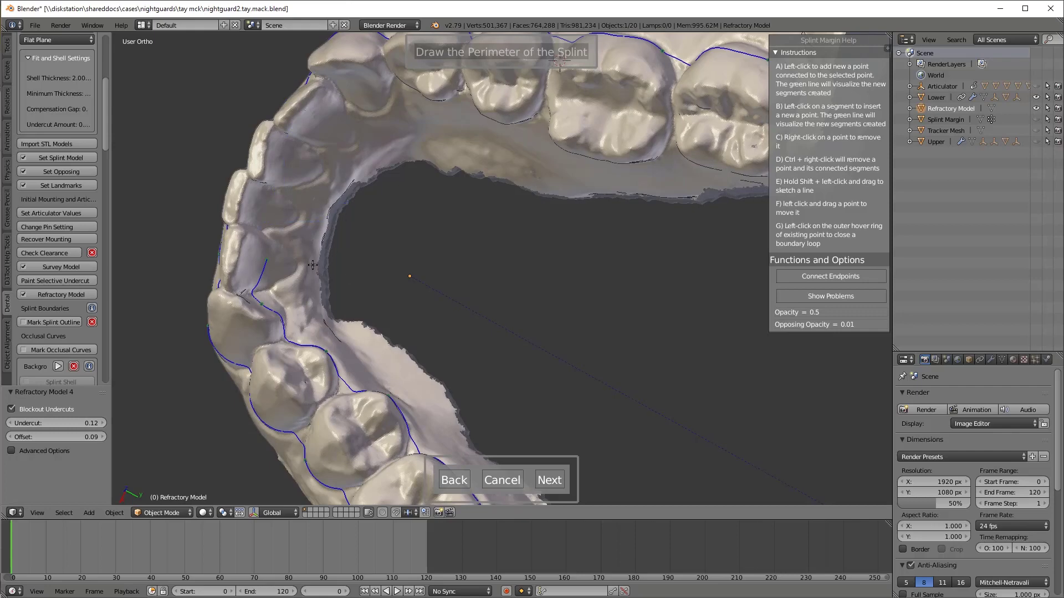
{"action": "mouse_move", "coordinate": [268, 256]}
{"action": "left_mouse_down", "text": "shift"}
{"action": "mouse_move", "coordinate": [293, 163]}
{"action": "mouse_move", "coordinate": [322, 130]}
{"action": "left_mouse_up", "text": "shift"}
{"action": "middle_click_drag", "start_coordinate": [394, 163], "coordinate": [355, 125]}
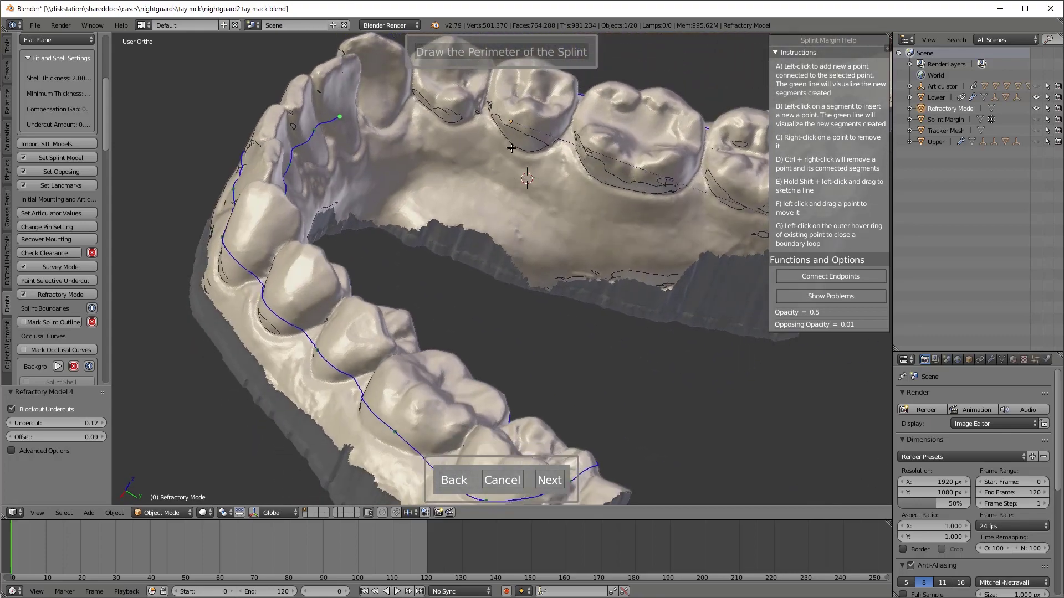
{"action": "left_click", "coordinate": [384, 95]}
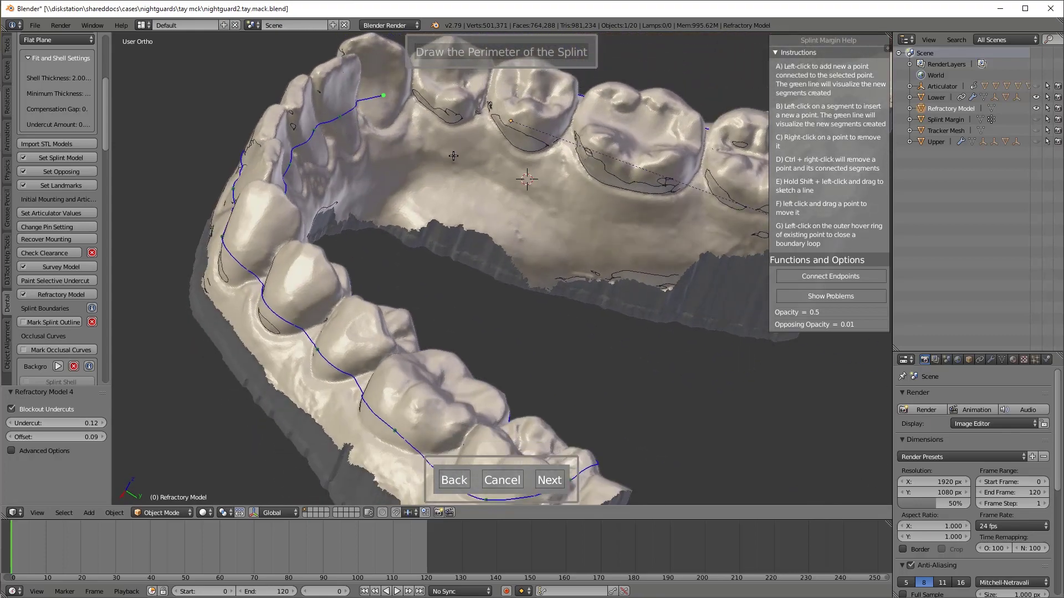
{"action": "left_click", "coordinate": [448, 114]}
{"action": "left_click", "coordinate": [620, 175]}
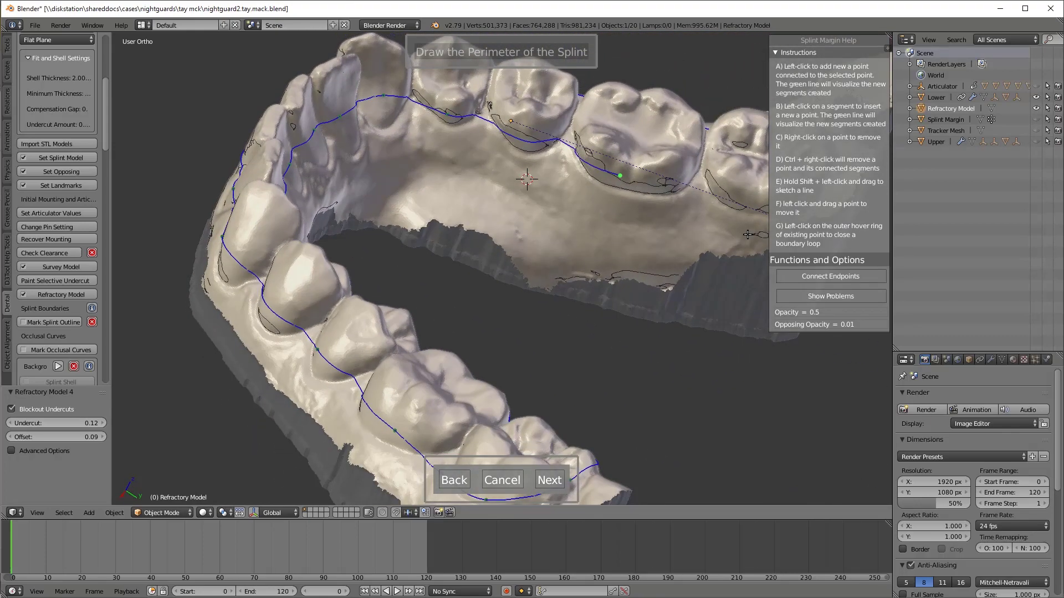
- Finish the outline around the back molars to close the perimeter
{"action": "middle_click_drag", "start_coordinate": [620, 174], "coordinate": [300, 355]}
{"action": "left_click", "coordinate": [330, 322]}
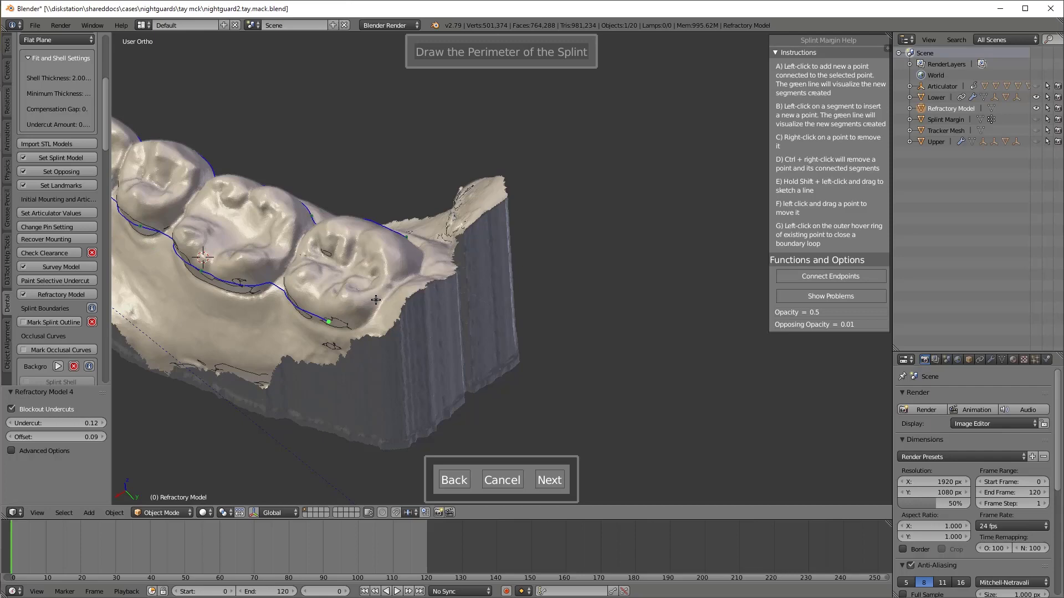
{"action": "left_click", "coordinate": [375, 301]}
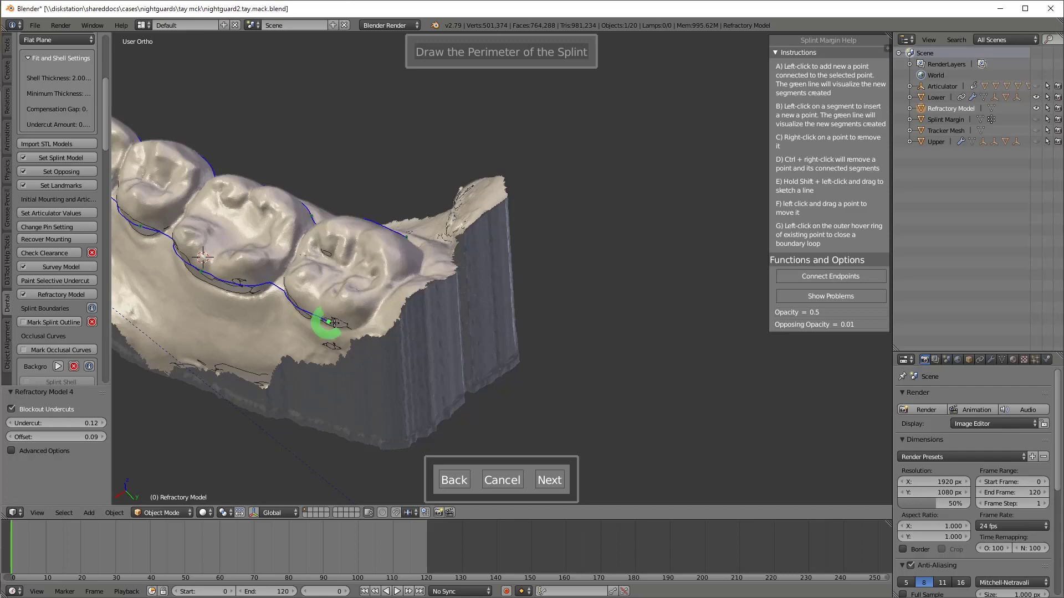
{"action": "middle_click_drag", "start_coordinate": [414, 253], "coordinate": [401, 298]}
{"action": "left_click", "coordinate": [402, 258]}
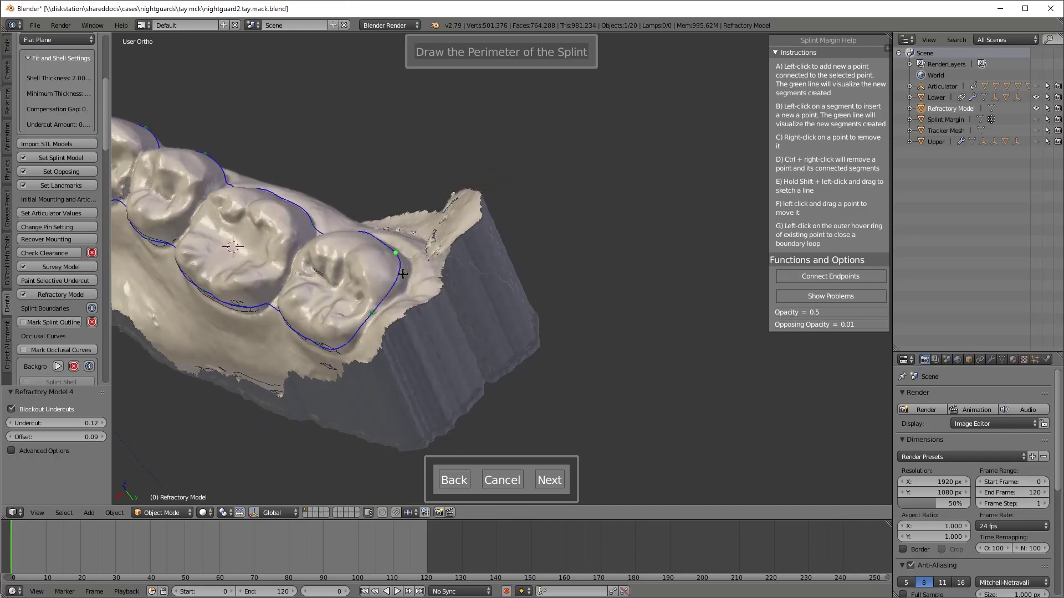
{"action": "scroll", "coordinate": [225, 425], "scroll_direction": "down", "scroll_amount": 4}
{"action": "middle_click_drag", "start_coordinate": [226, 425], "coordinate": [537, 433]}
- Pick the teeth inside the outline as interior and accept the trimmed lower model
{"action": "left_click", "coordinate": [561, 483]}
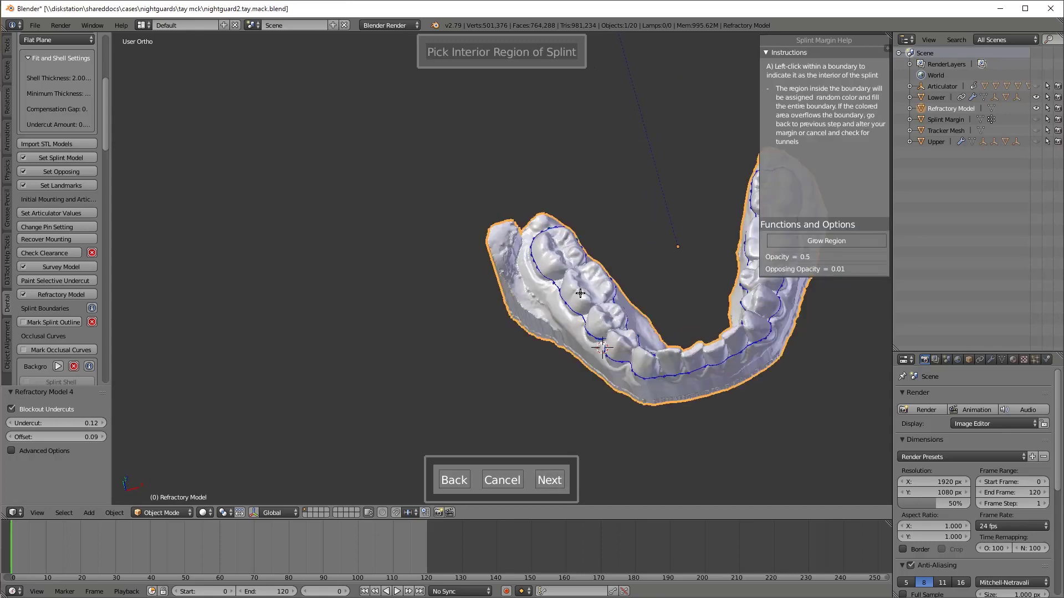
{"action": "left_click", "coordinate": [598, 374]}
{"action": "middle_click_drag", "start_coordinate": [599, 374], "coordinate": [473, 274]}
{"action": "left_click", "coordinate": [547, 480]}
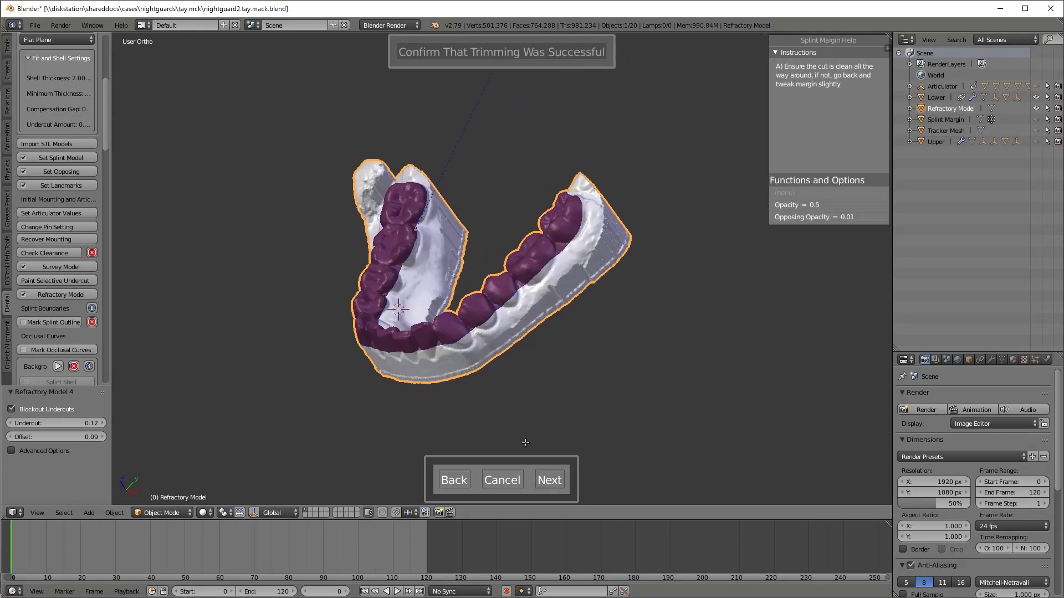
{"action": "middle_click_drag", "start_coordinate": [295, 295], "coordinate": [435, 292]}
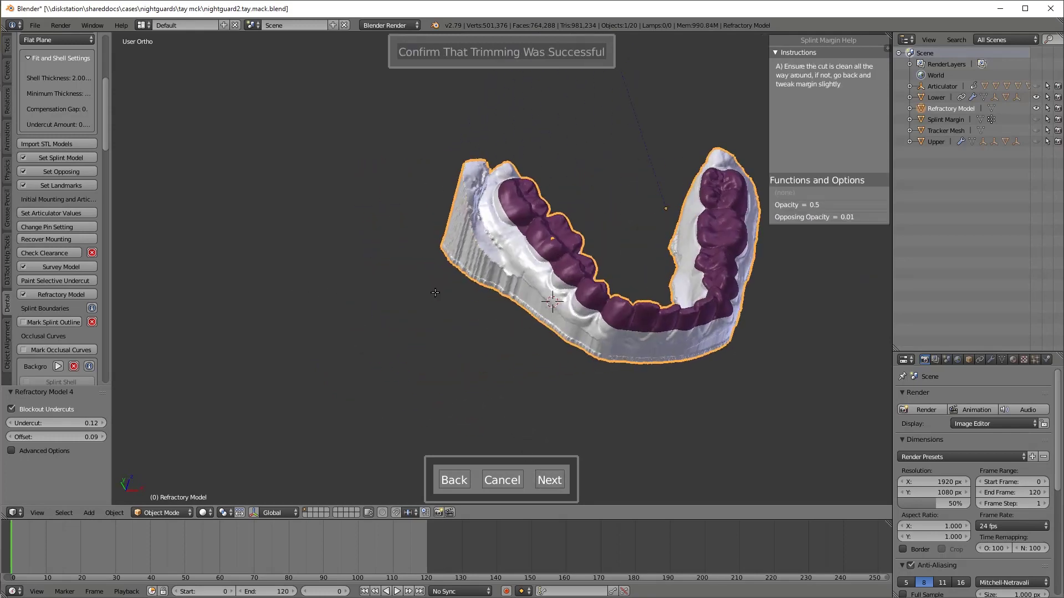
{"action": "left_click", "coordinate": [547, 480]}
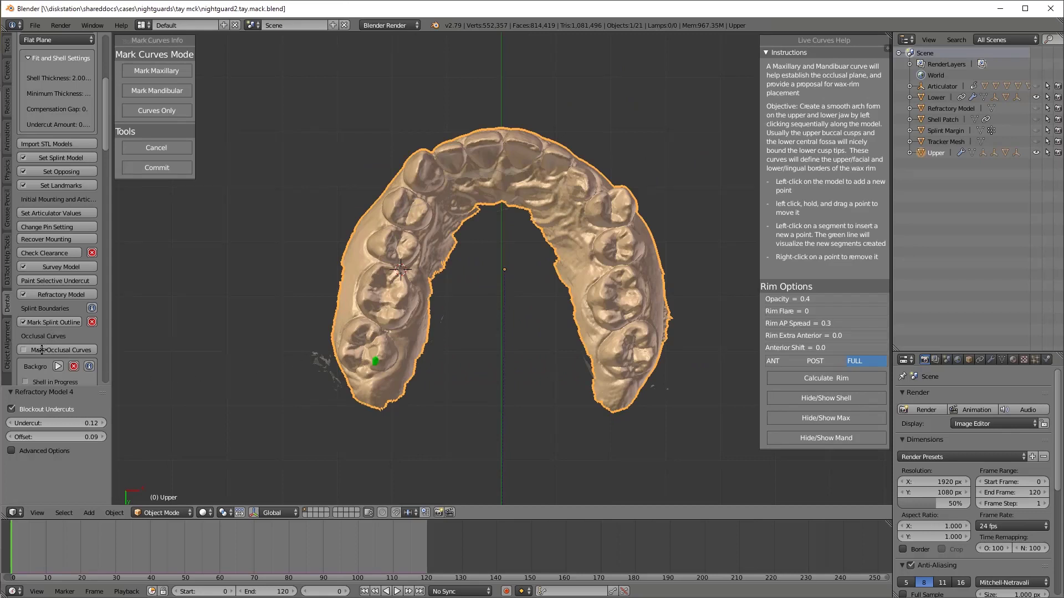
- Trace the maxillary occlusal curve across the upper teeth, adjusting the right premolar point
{"action": "left_click", "coordinate": [345, 354]}
{"action": "left_click", "coordinate": [368, 285]}
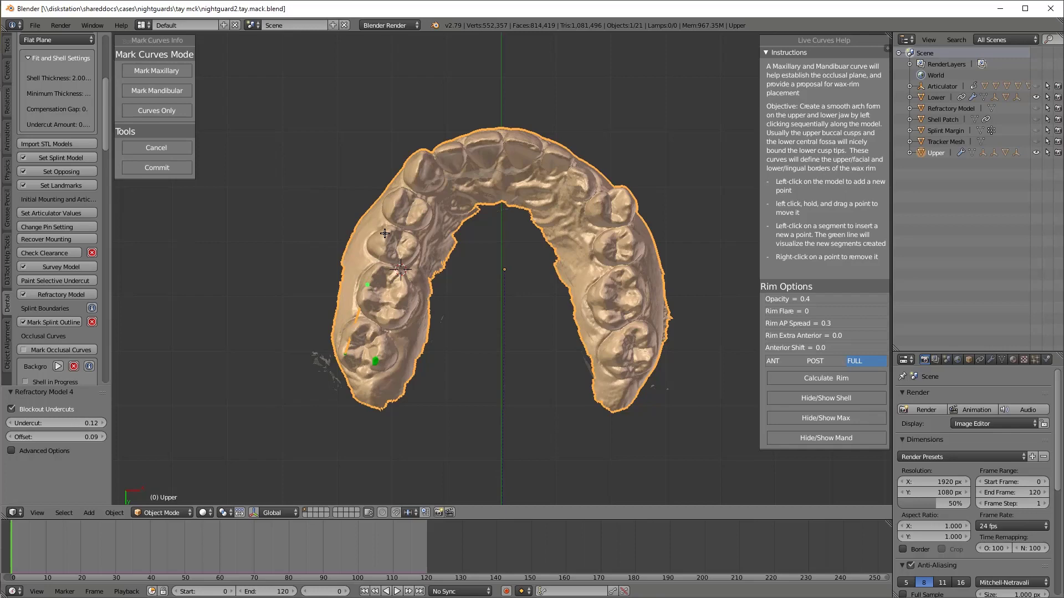
{"action": "left_click", "coordinate": [412, 175]}
{"action": "left_click", "coordinate": [446, 154]}
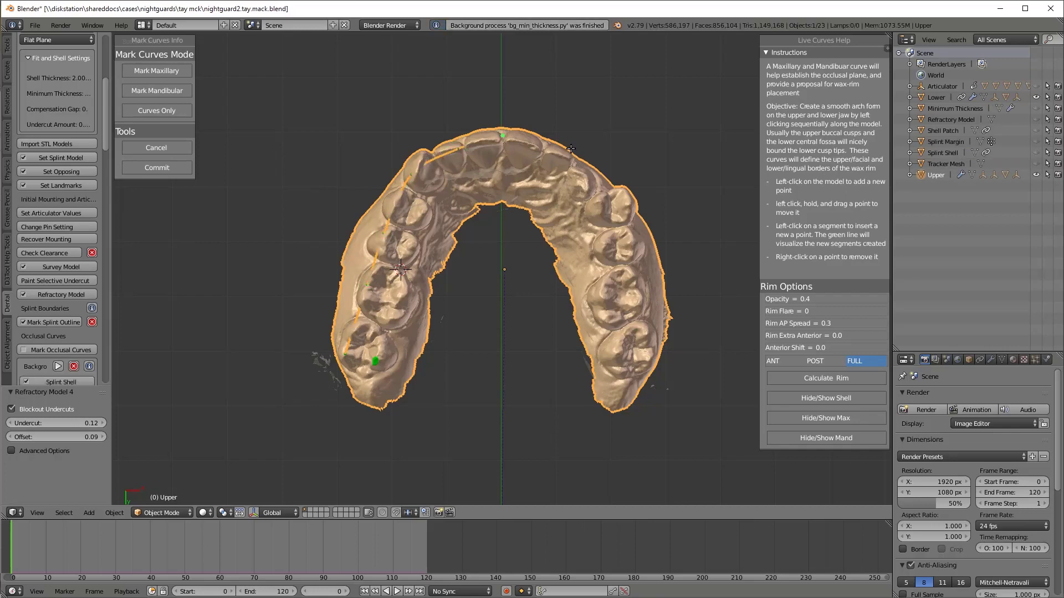
{"action": "left_click", "coordinate": [576, 168]}
{"action": "left_click", "coordinate": [625, 202]}
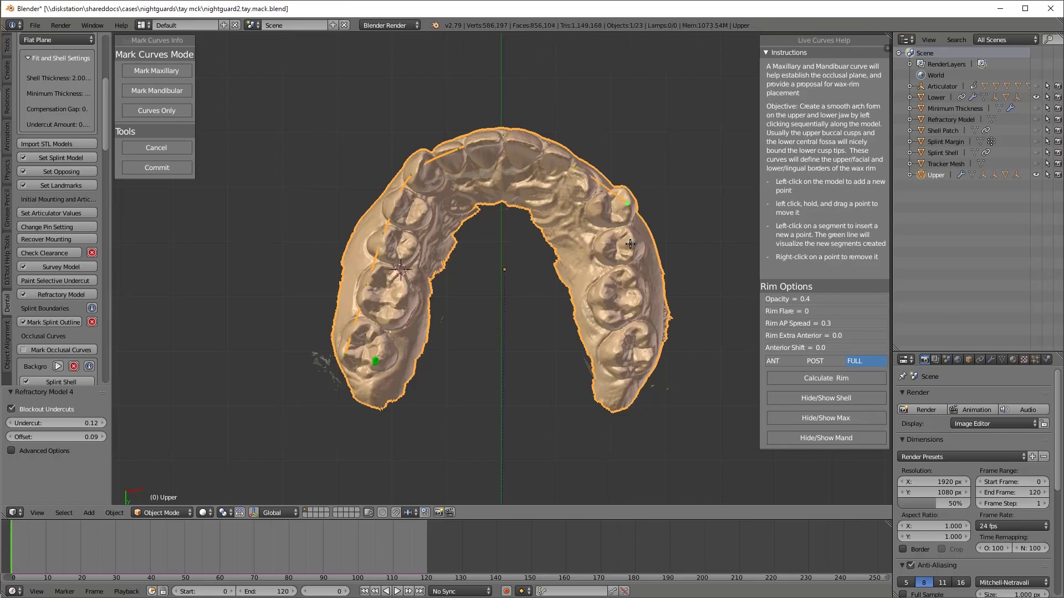
{"action": "left_click_drag", "start_coordinate": [630, 244], "coordinate": [635, 286]}
{"action": "left_click_drag", "start_coordinate": [628, 204], "coordinate": [625, 204]}
- Mark the mandibular curve along the lower cusps and commit both curves
{"action": "left_click", "coordinate": [157, 91]}
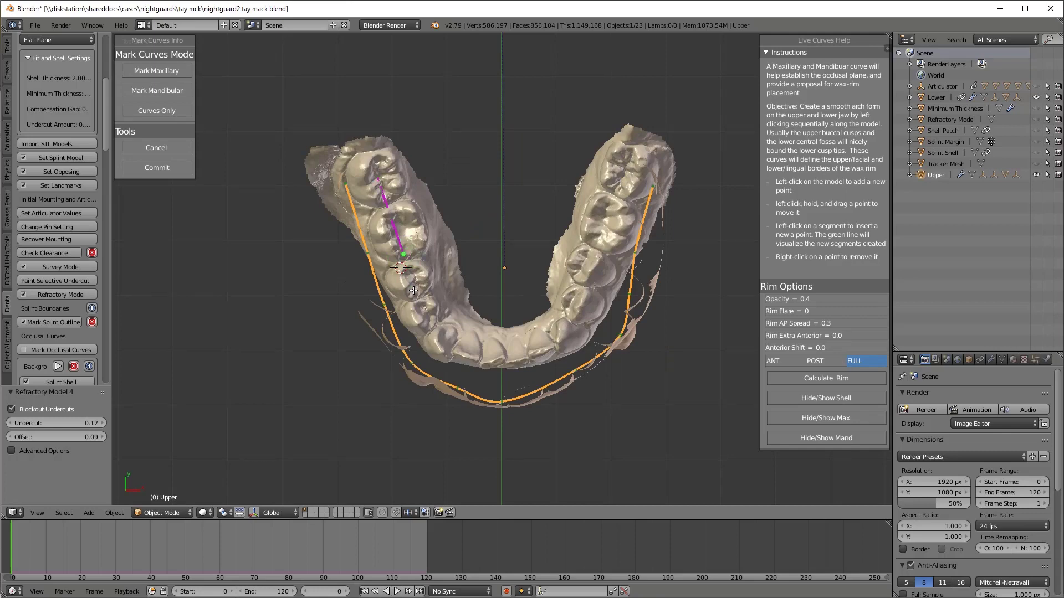
{"action": "left_click", "coordinate": [461, 353]}
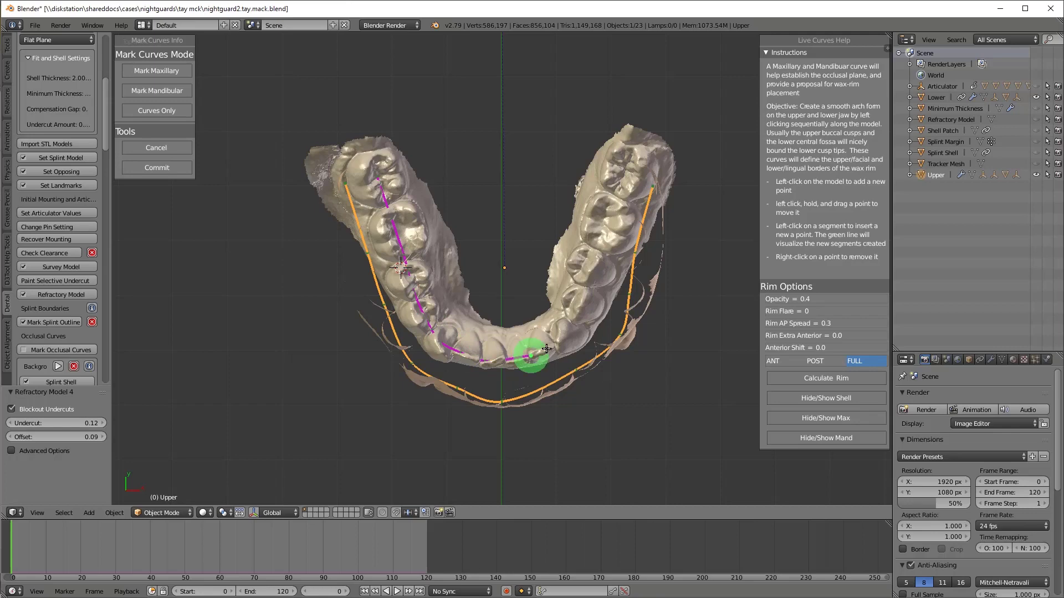
{"action": "left_click", "coordinate": [566, 320]}
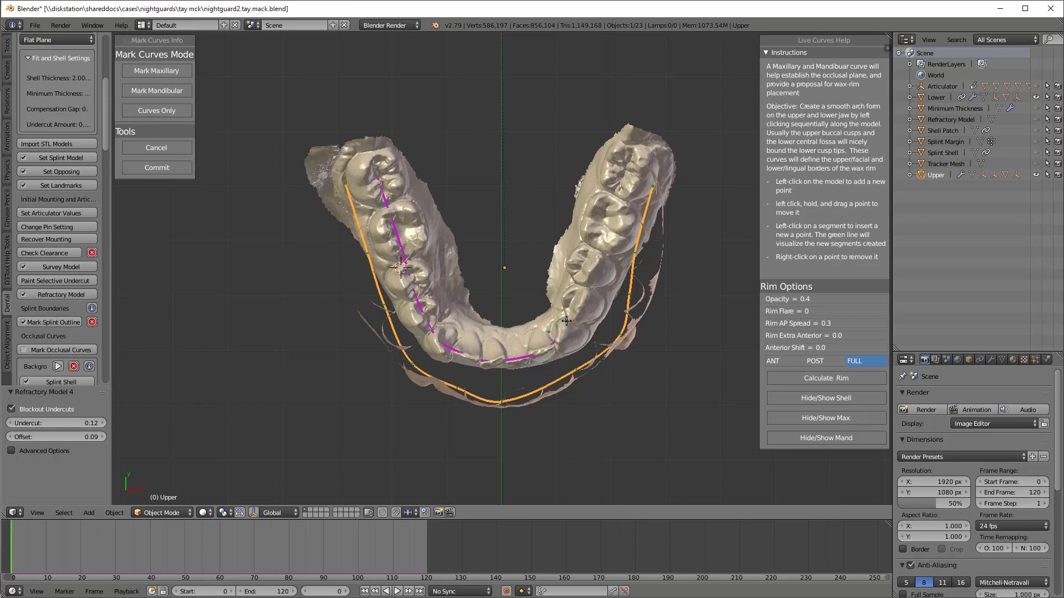
{"action": "left_click", "coordinate": [587, 266]}
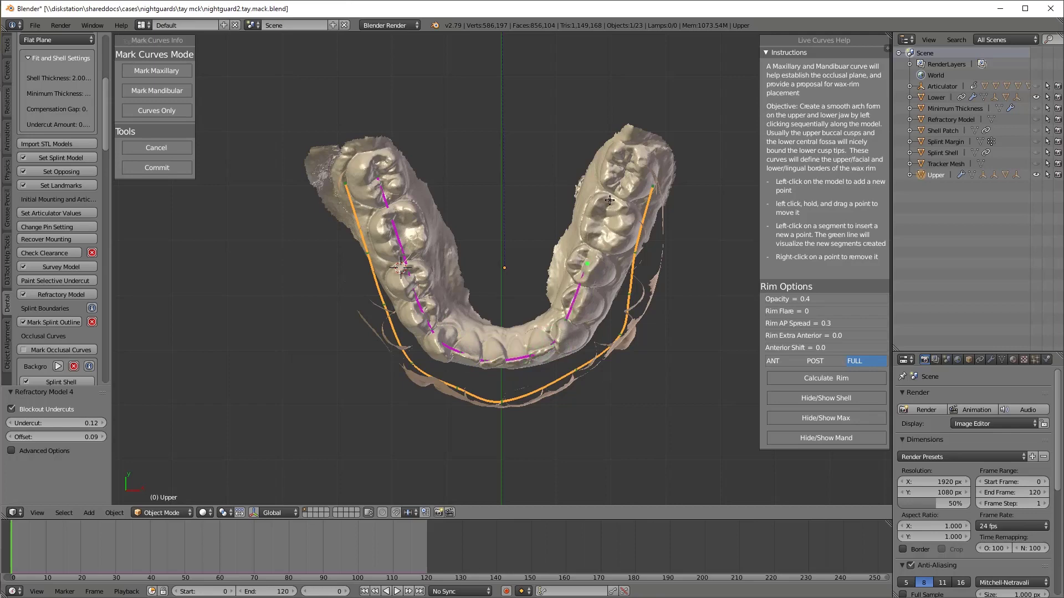
{"action": "left_click", "coordinate": [628, 166]}
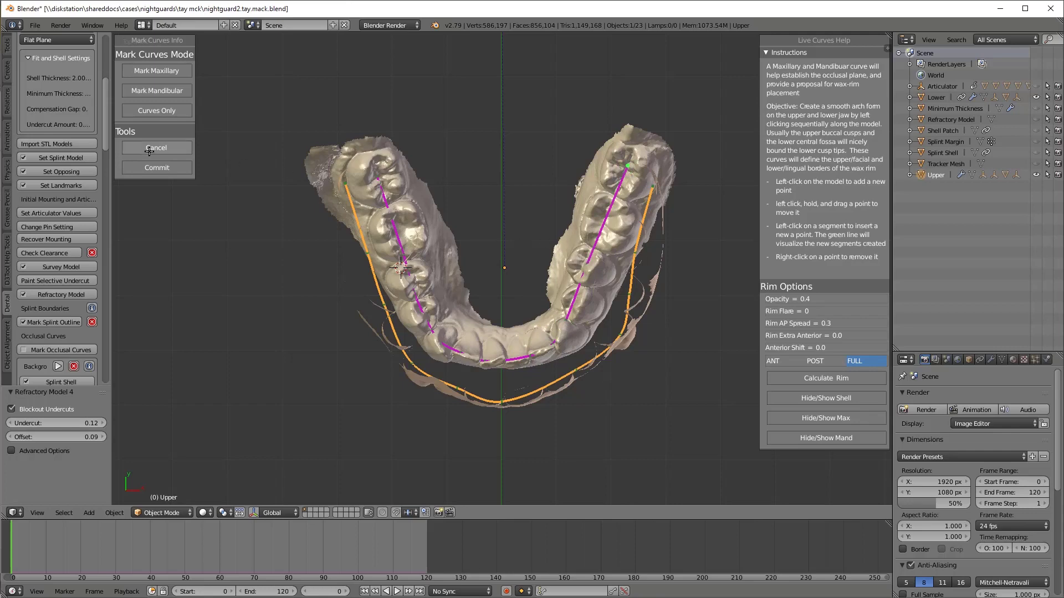
{"action": "left_click", "coordinate": [155, 169]}
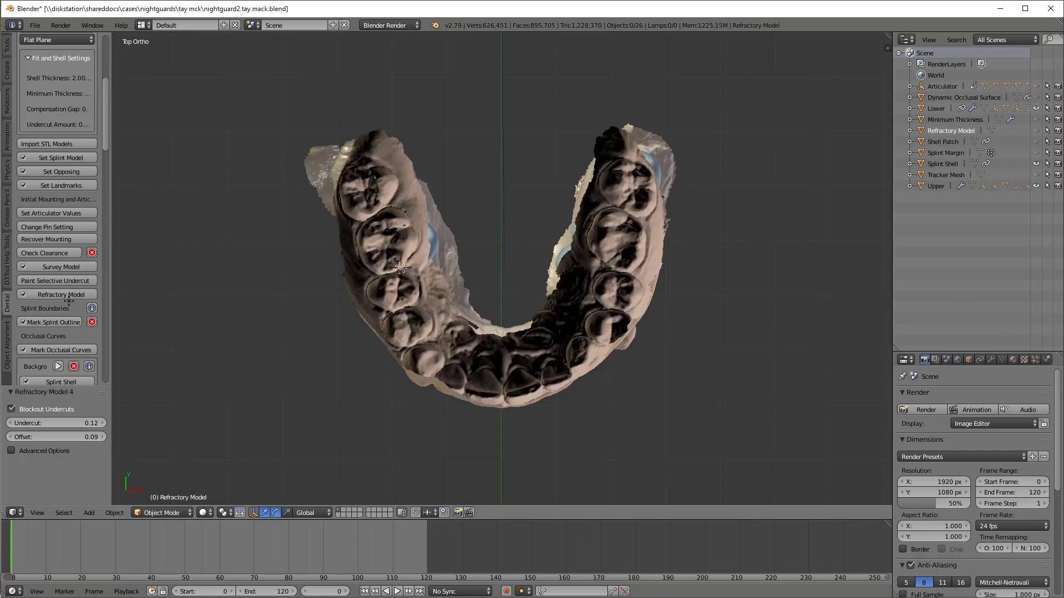
- Create the splint wax rim and fuse it to the splint shell
{"action": "scroll", "coordinate": [59, 332], "scroll_direction": "down", "scroll_amount": 8}
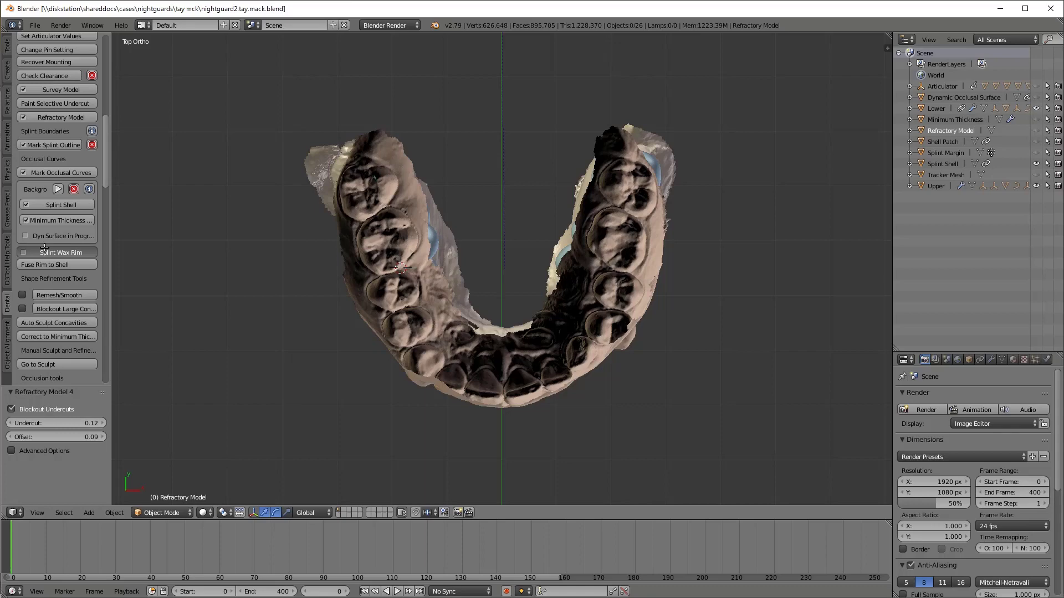
{"action": "left_click", "coordinate": [63, 264]}
{"action": "left_click", "coordinate": [92, 372]}
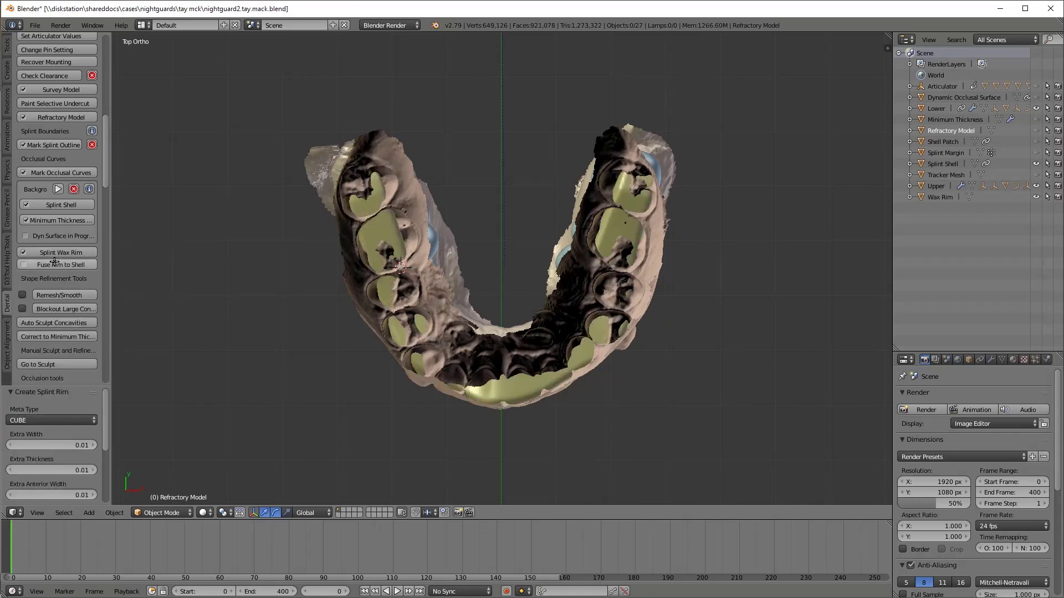
{"action": "left_click", "coordinate": [72, 297]}
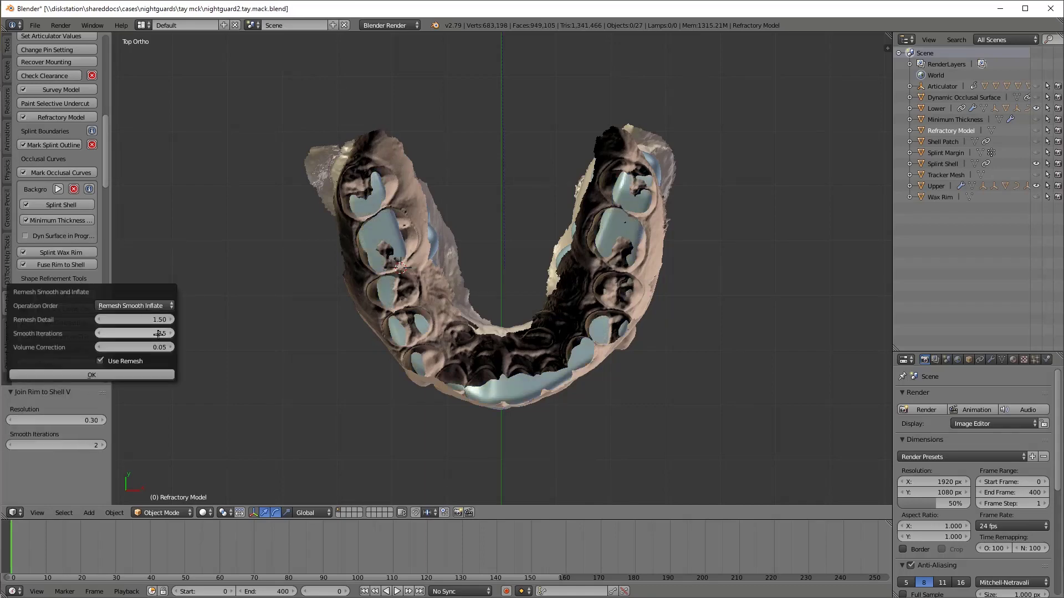
- Remesh and smooth the shell with 50 smooth iterations and Use Remesh enabled
{"action": "left_click", "coordinate": [158, 333]}
{"action": "left_click", "coordinate": [160, 376]}
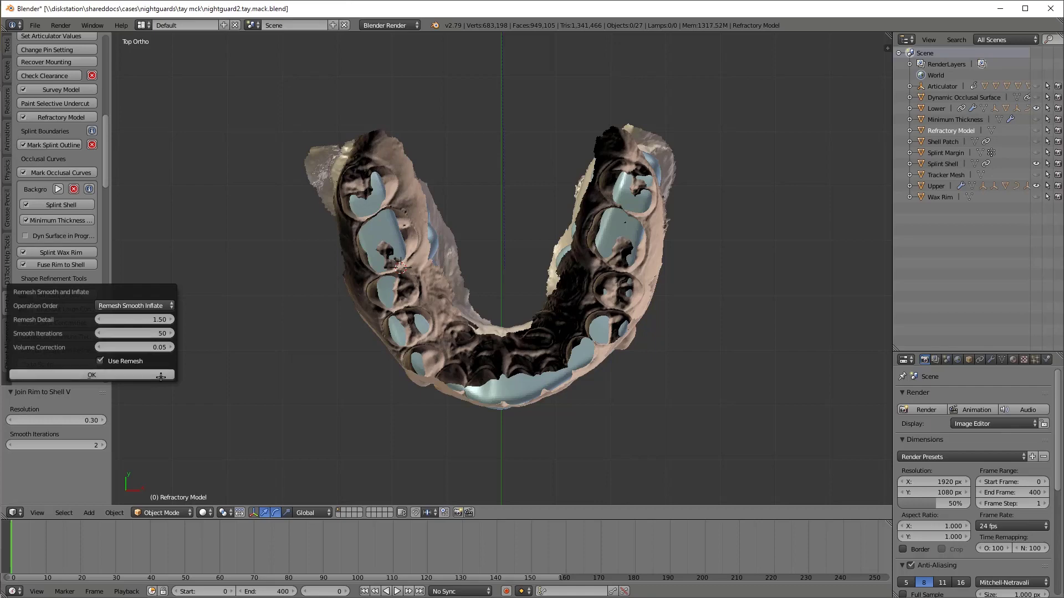
{"action": "left_click", "coordinate": [160, 376]}
{"action": "left_click", "coordinate": [72, 297]}
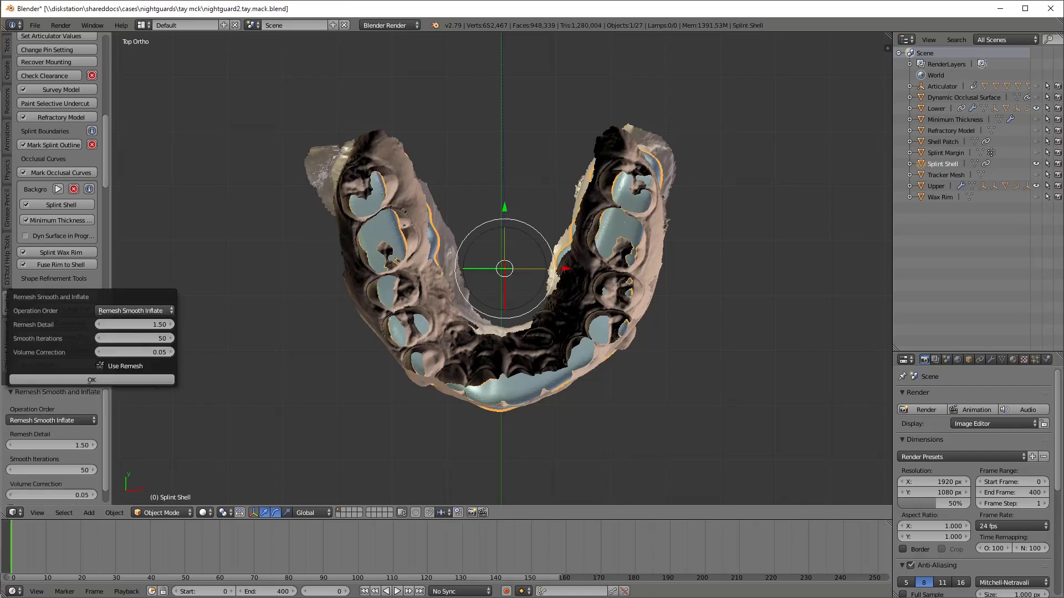
{"action": "left_click", "coordinate": [100, 366]}
{"action": "left_click", "coordinate": [74, 298]}
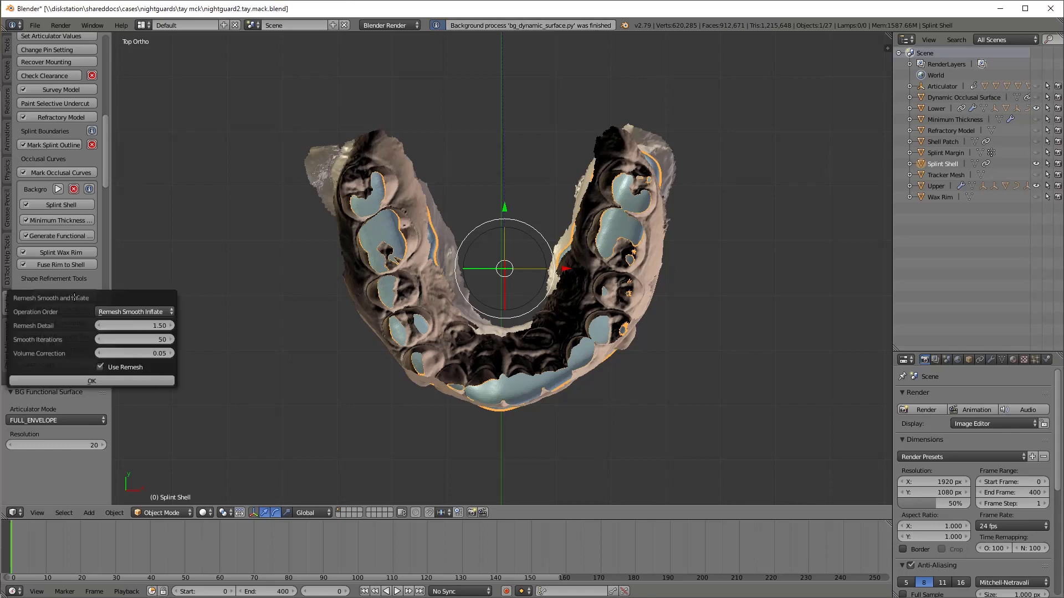
{"action": "left_click", "coordinate": [123, 380]}
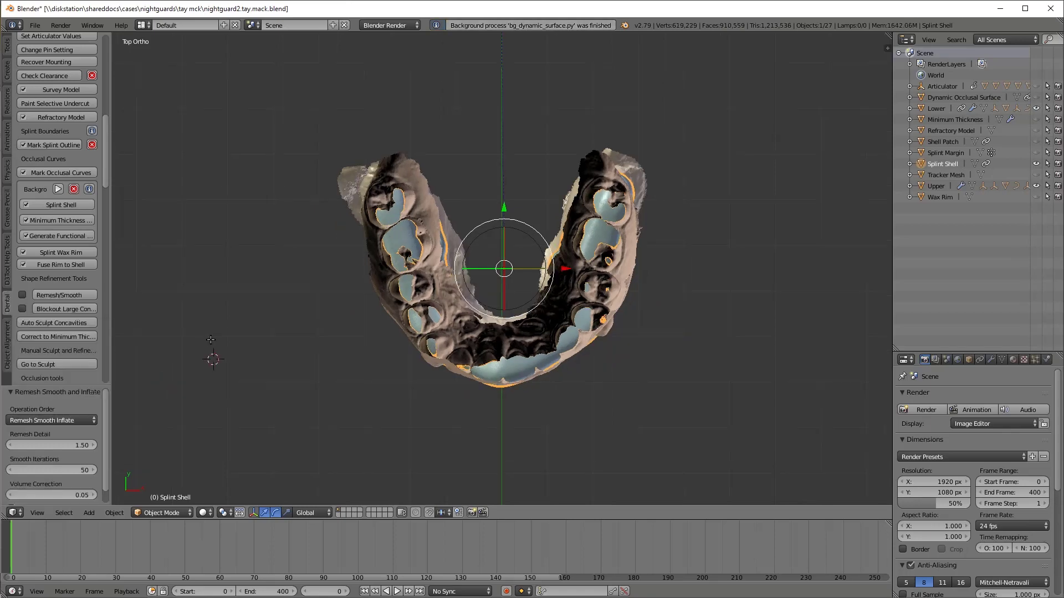
{"action": "middle_click_drag", "start_coordinate": [414, 396], "coordinate": [487, 210]}
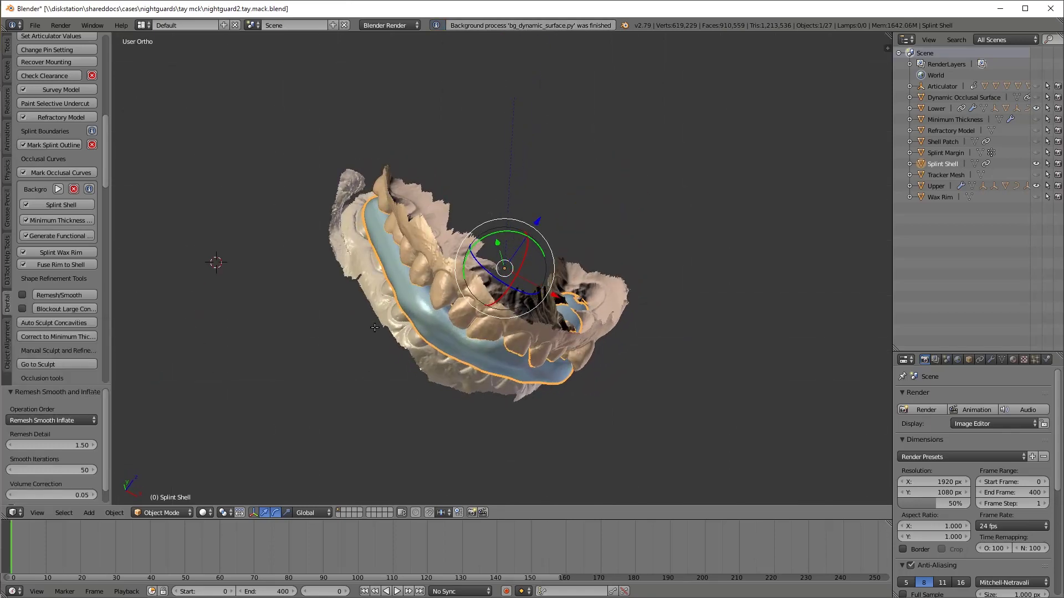
{"action": "scroll", "coordinate": [53, 325], "scroll_direction": "down", "scroll_amount": 3}
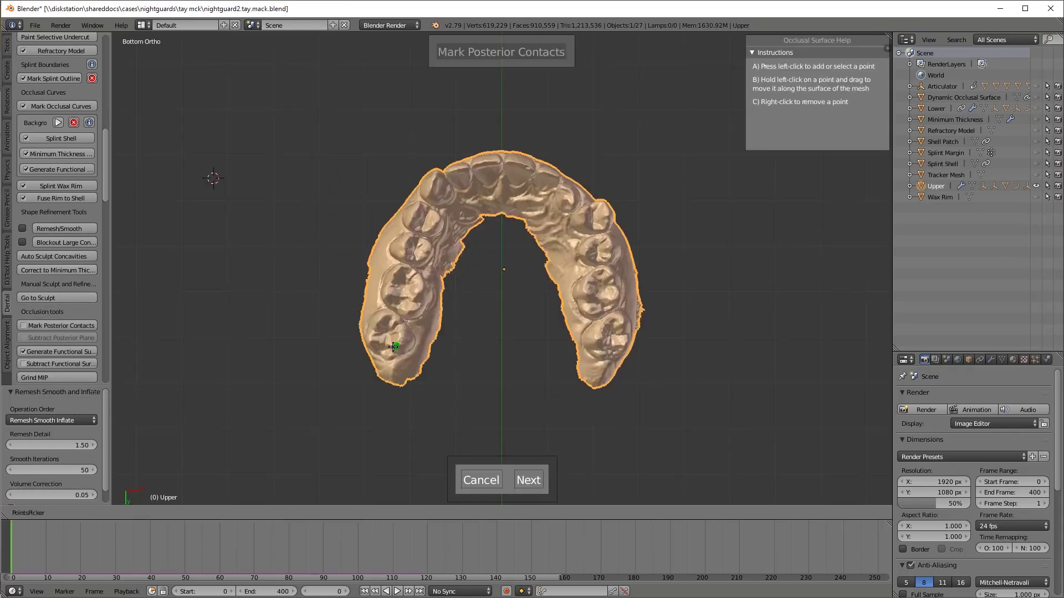
- Mark posterior contact points on the left back teeth and along the front teeth
{"action": "left_click", "coordinate": [407, 312]}
{"action": "left_click", "coordinate": [372, 325]}
{"action": "left_click", "coordinate": [370, 342]}
{"action": "left_click", "coordinate": [388, 296]}
{"action": "left_click", "coordinate": [394, 276]}
{"action": "left_click", "coordinate": [418, 289]}
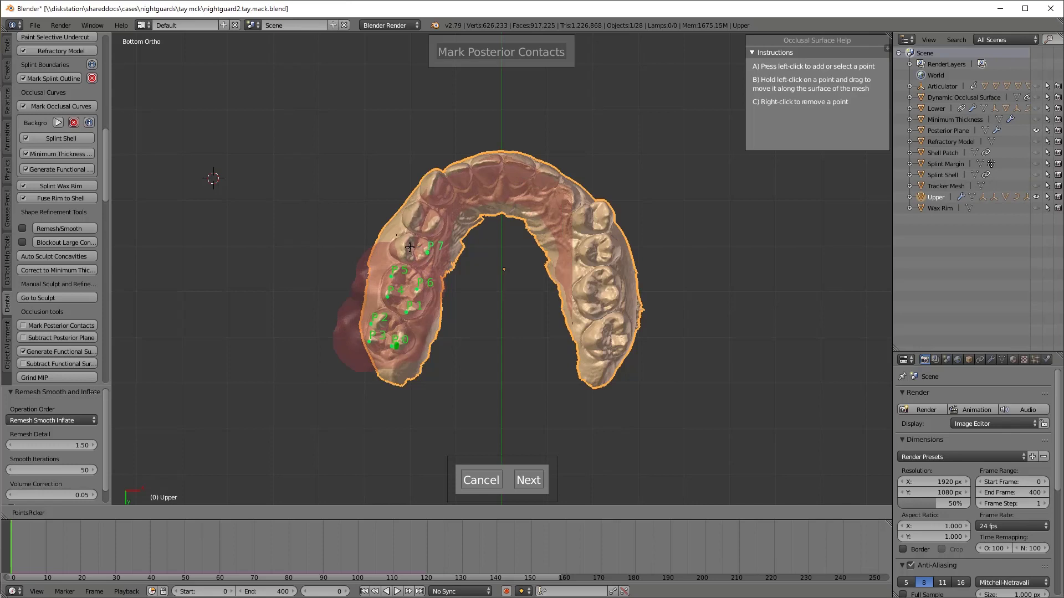
{"action": "left_click", "coordinate": [406, 247]}
{"action": "left_click", "coordinate": [418, 214]}
{"action": "left_click", "coordinate": [434, 221]}
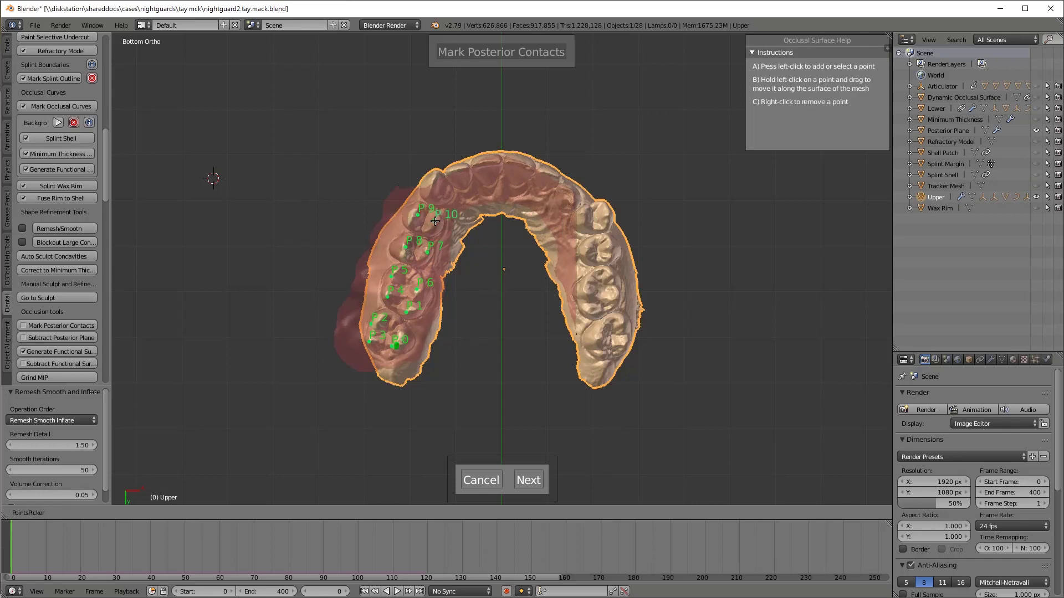
{"action": "left_click", "coordinate": [435, 180]}
{"action": "left_click", "coordinate": [457, 170]}
{"action": "left_click", "coordinate": [487, 162]}
- Continue marking contact points over the right front teeth and right molars, up to P 29
{"action": "left_click", "coordinate": [522, 162]}
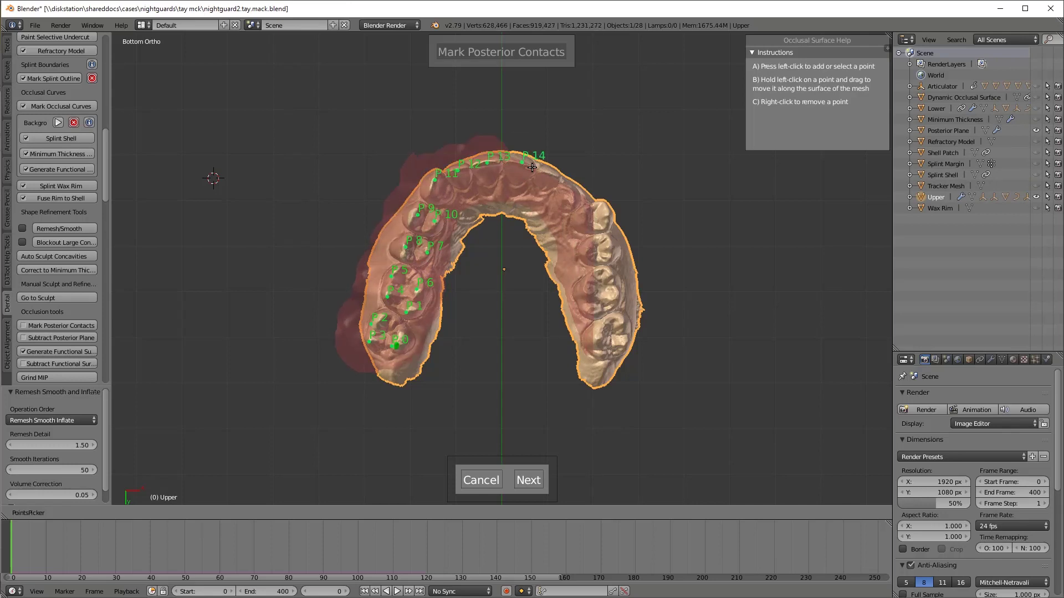
{"action": "left_click", "coordinate": [543, 173]}
{"action": "left_click", "coordinate": [571, 196]}
{"action": "left_click", "coordinate": [584, 219]}
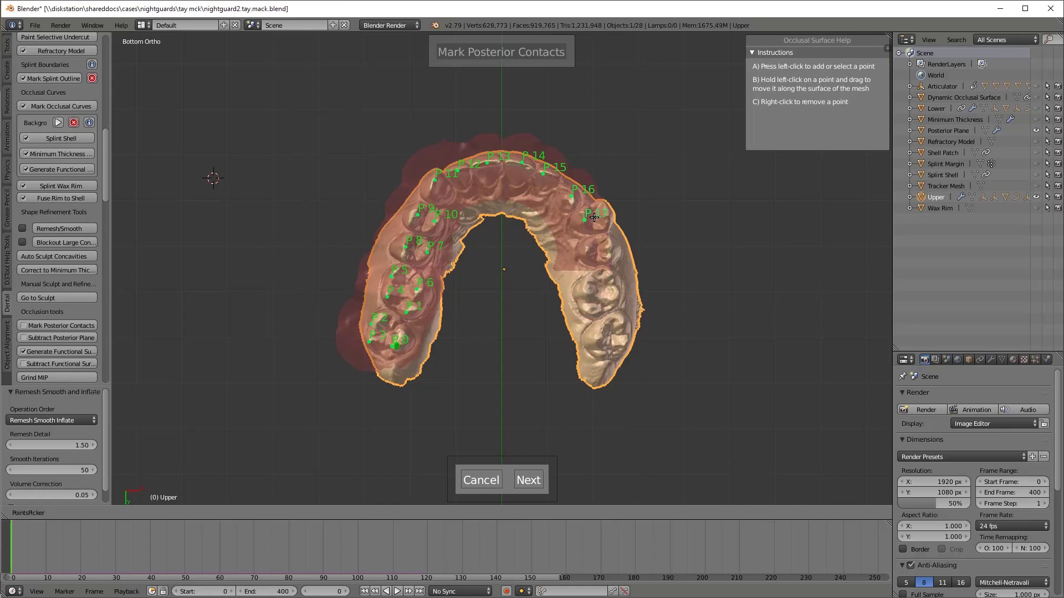
{"action": "left_click", "coordinate": [606, 213]}
{"action": "left_click", "coordinate": [609, 247]}
{"action": "left_click", "coordinate": [608, 256]}
{"action": "left_click", "coordinate": [588, 252]}
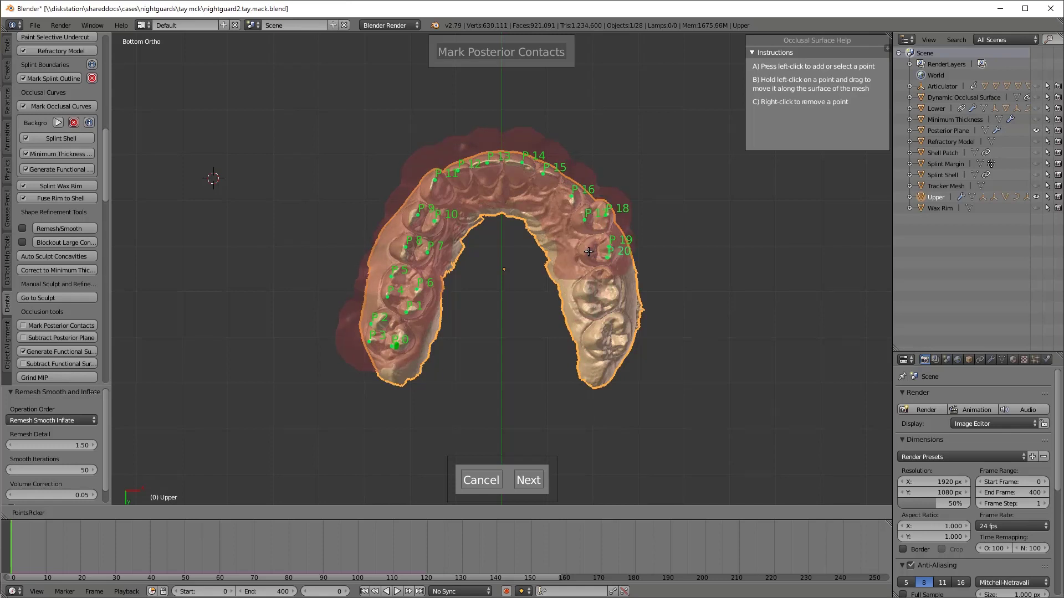
{"action": "left_click", "coordinate": [585, 286]}
{"action": "left_click", "coordinate": [588, 309]}
{"action": "left_click", "coordinate": [594, 336]}
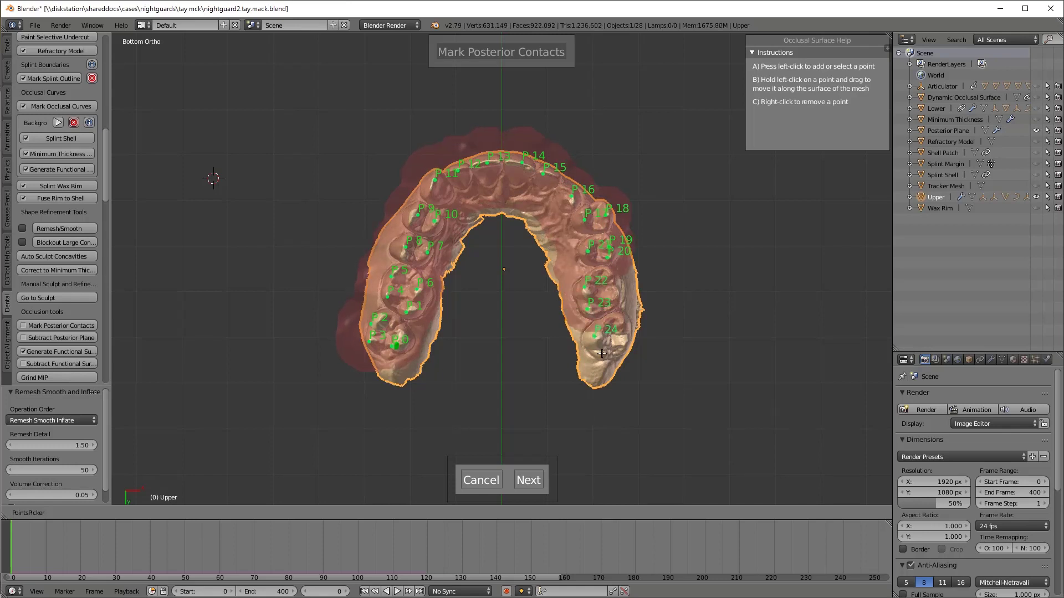
{"action": "left_click", "coordinate": [601, 353]}
{"action": "left_click", "coordinate": [625, 345]}
{"action": "left_click", "coordinate": [621, 323]}
{"action": "left_click", "coordinate": [618, 292]}
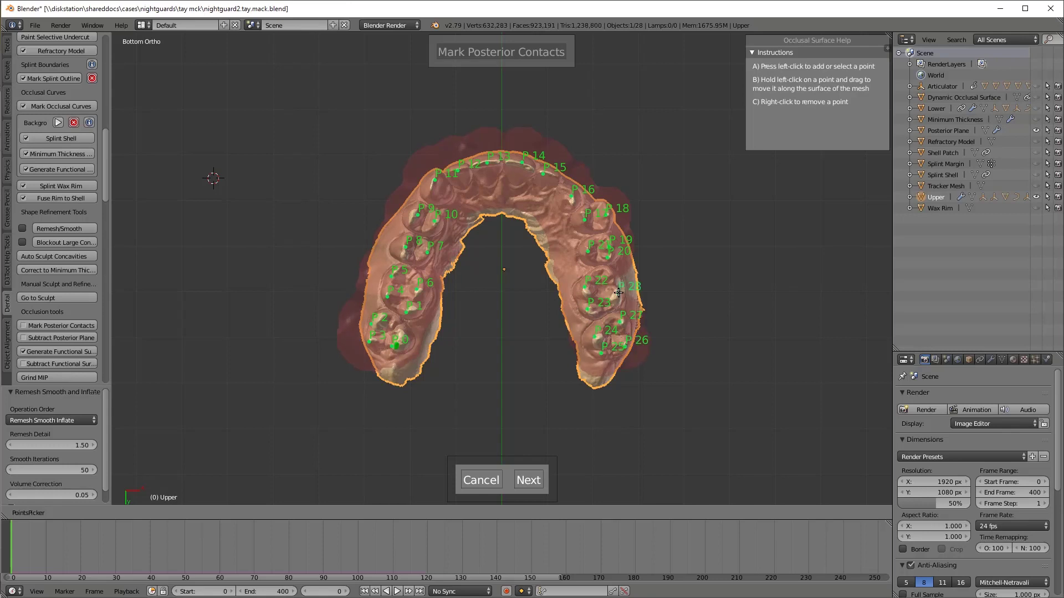
{"action": "left_click", "coordinate": [610, 271]}
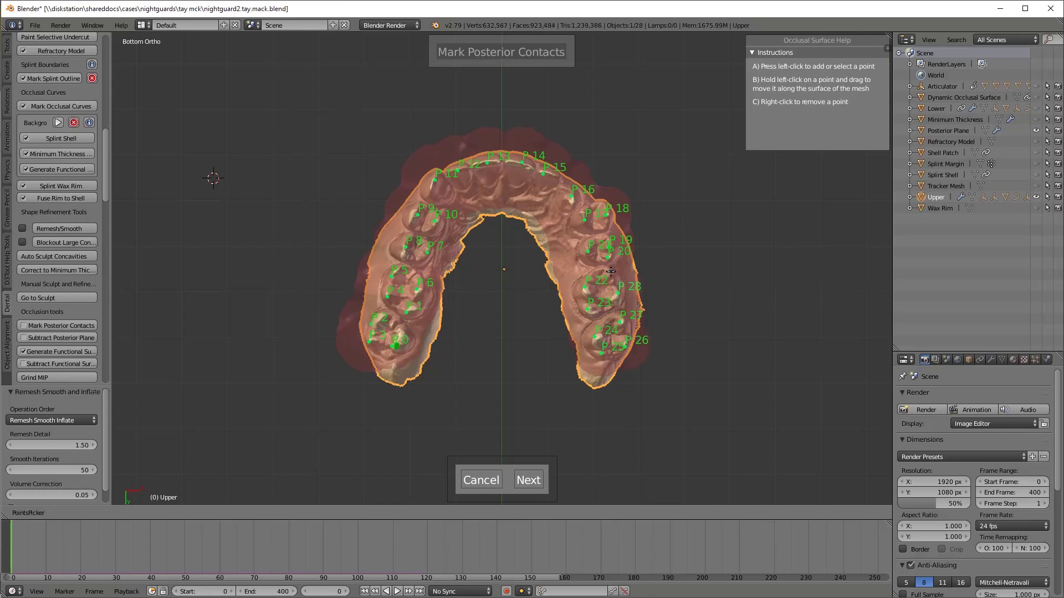
- Accept the trimmed posterior plane and subtract the functional surface from the splint shell
{"action": "left_click", "coordinate": [528, 480]}
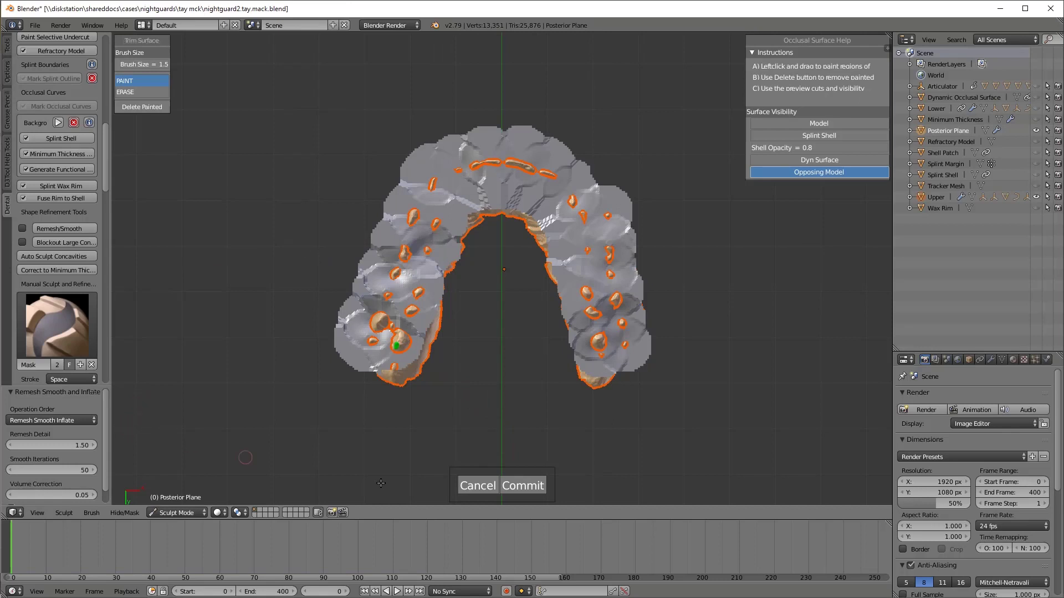
{"action": "left_click", "coordinate": [523, 485]}
{"action": "scroll", "coordinate": [67, 246], "scroll_direction": "down", "scroll_amount": 2}
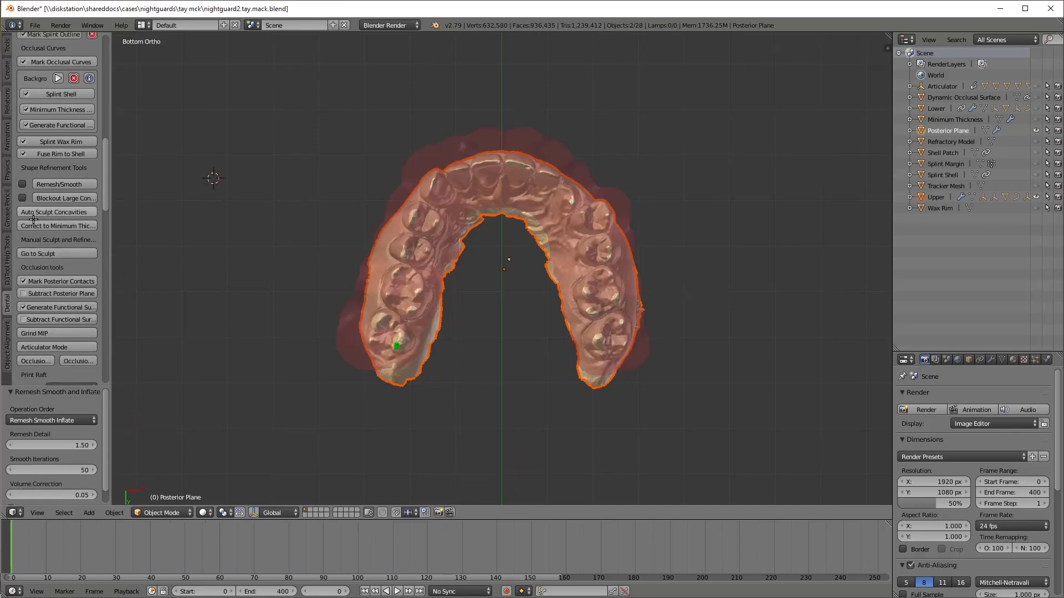
{"action": "scroll", "coordinate": [68, 245], "scroll_direction": "down", "scroll_amount": 2}
{"action": "left_click", "coordinate": [43, 275]}
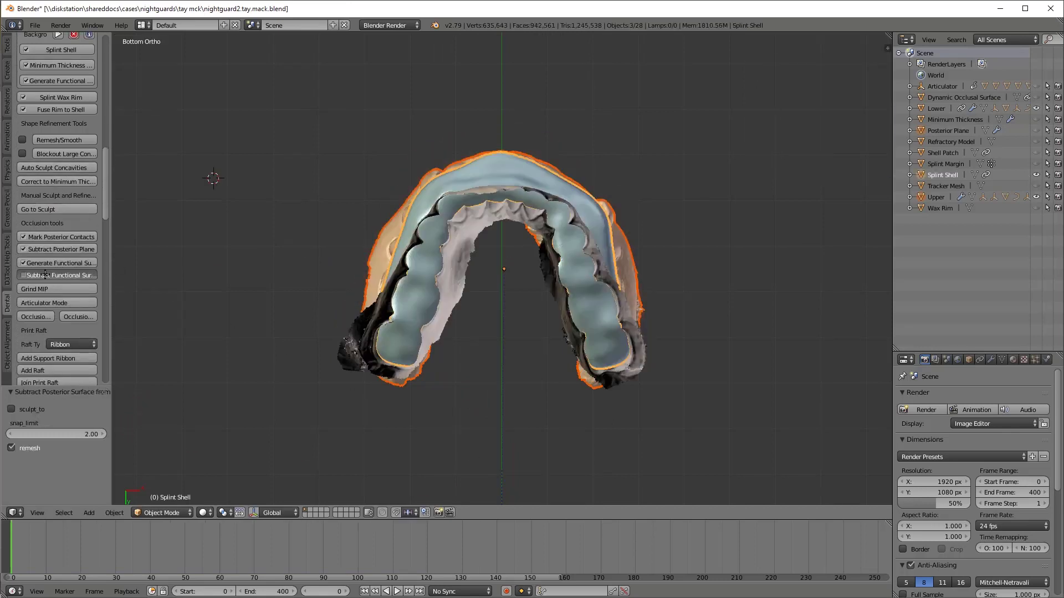
- Remesh and smooth the shell with 15 smooth iterations
{"action": "left_click", "coordinate": [59, 142]}
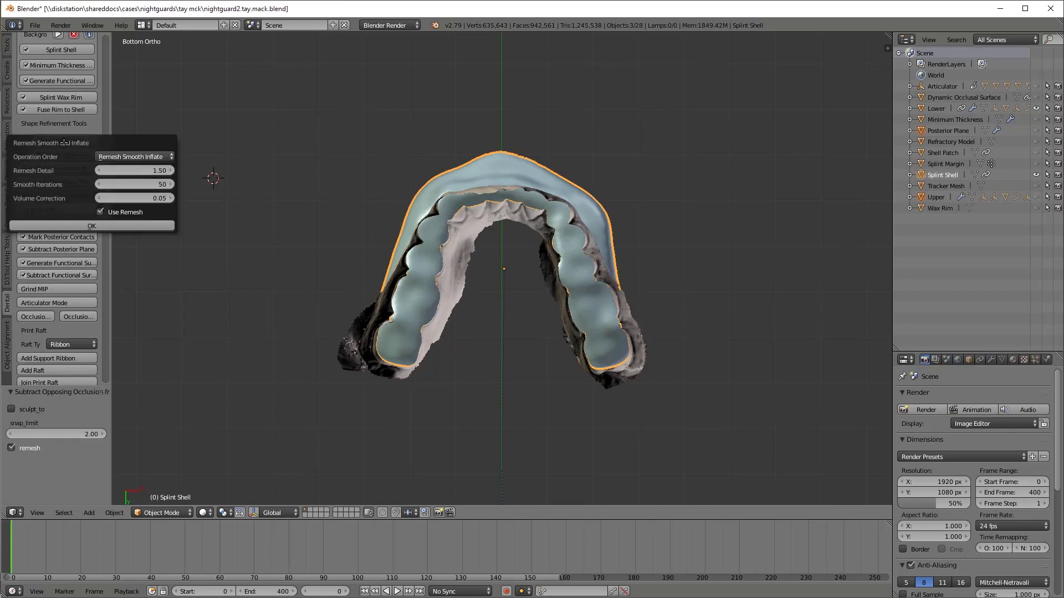
{"action": "left_click", "coordinate": [166, 184]}
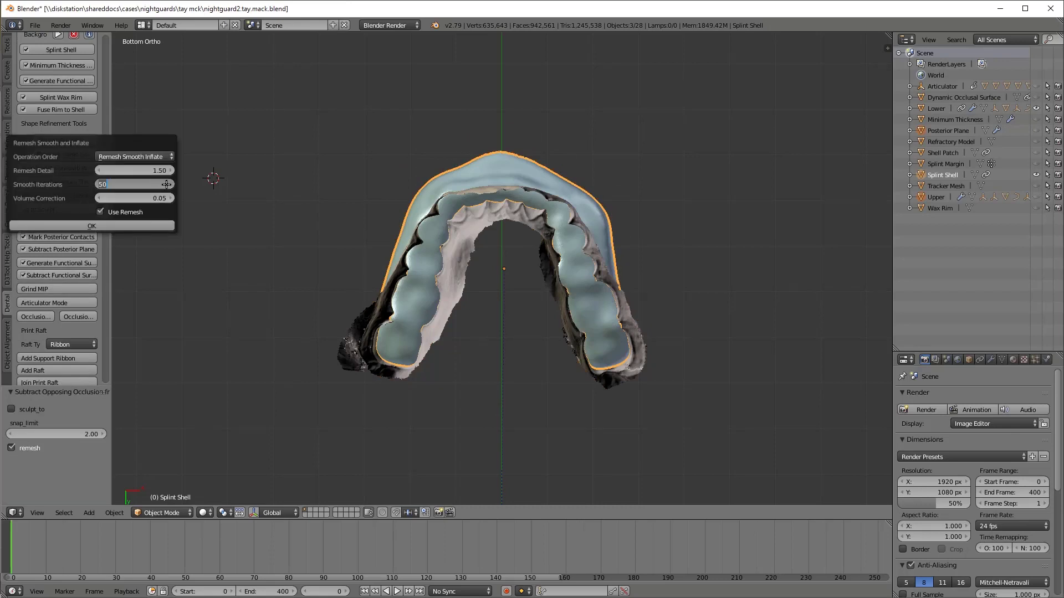
{"action": "type", "text": "15"}
{"action": "left_click", "coordinate": [123, 224]}
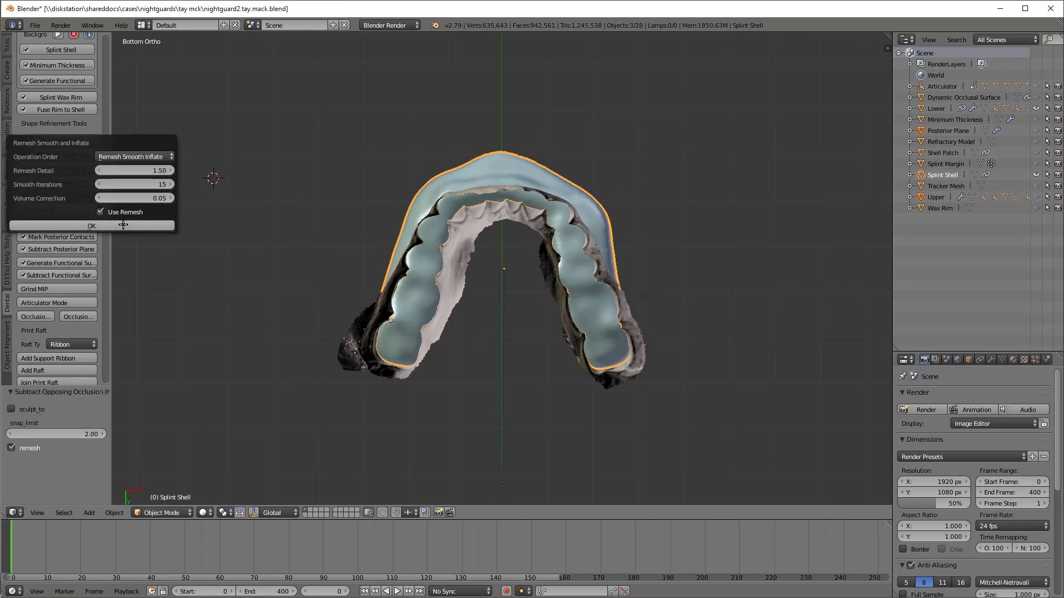
{"action": "left_click", "coordinate": [122, 224]}
- Open Finalize The Splint from the Finalization panel, with Volume as the solver
{"action": "scroll", "coordinate": [85, 224], "scroll_direction": "down", "scroll_amount": 2}
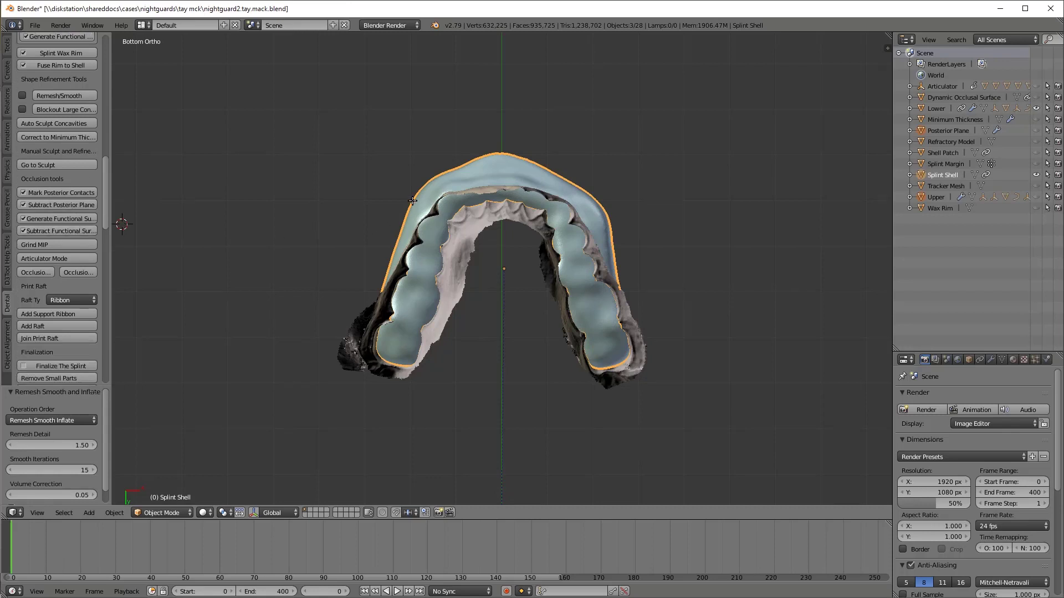
{"action": "middle_click_drag", "start_coordinate": [412, 200], "coordinate": [731, 415]}
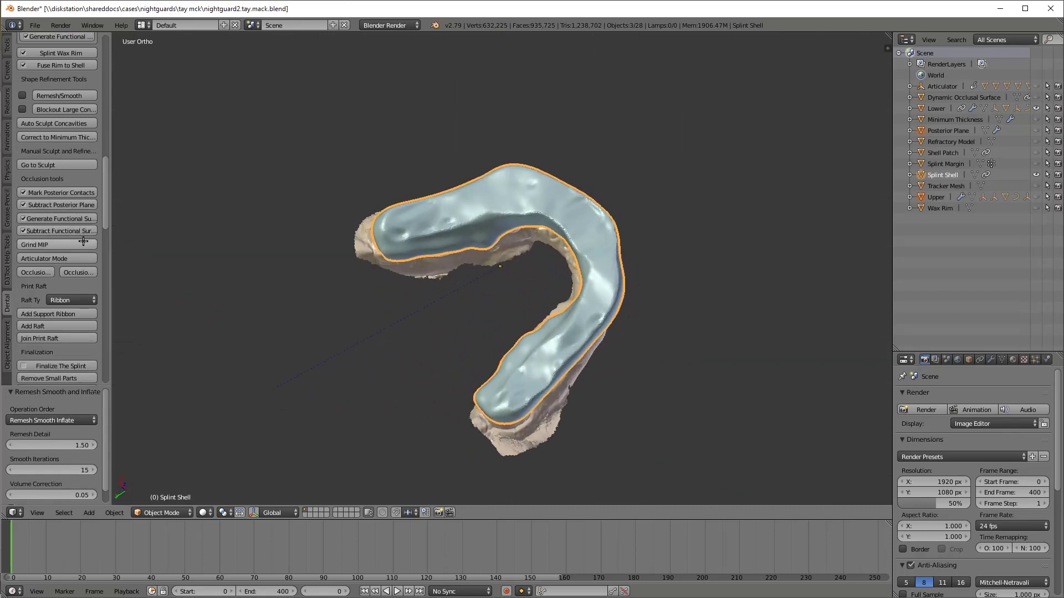
{"action": "scroll", "coordinate": [83, 242], "scroll_direction": "up", "scroll_amount": 5}
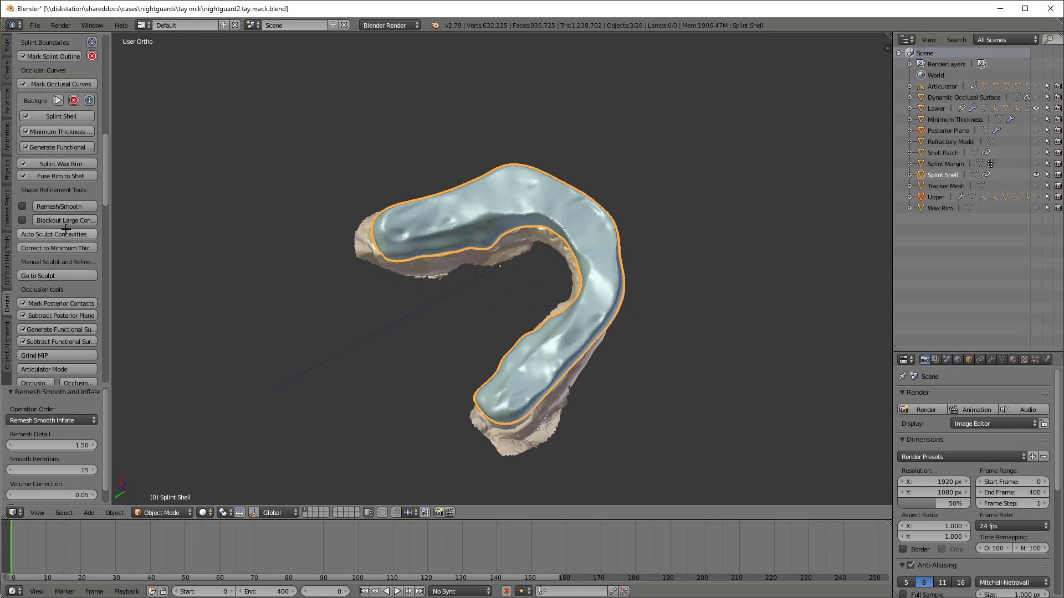
{"action": "scroll", "coordinate": [66, 228], "scroll_direction": "up", "scroll_amount": 13}
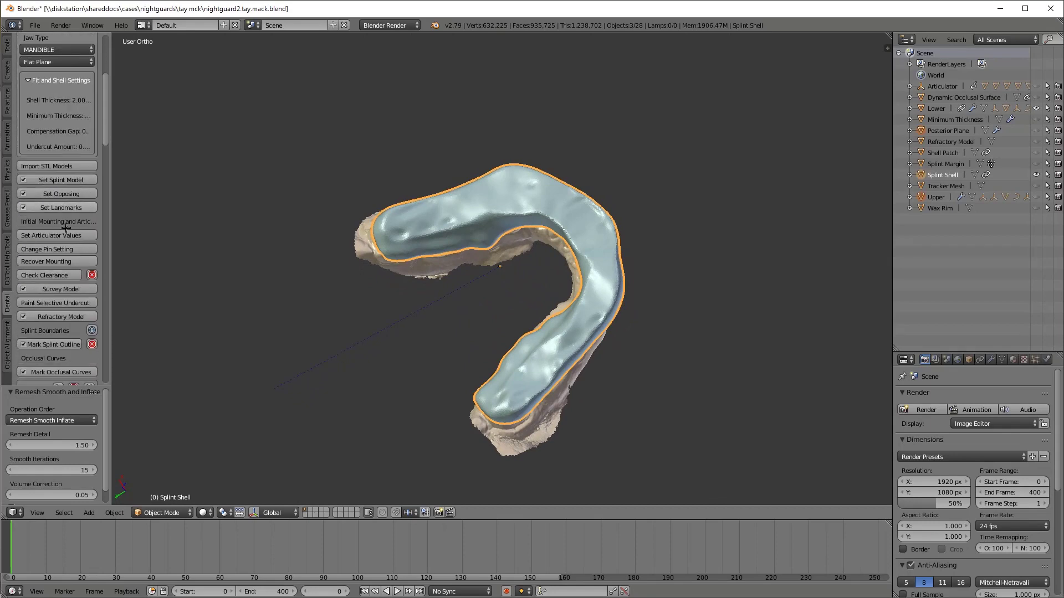
{"action": "scroll", "coordinate": [66, 228], "scroll_direction": "down", "scroll_amount": 20}
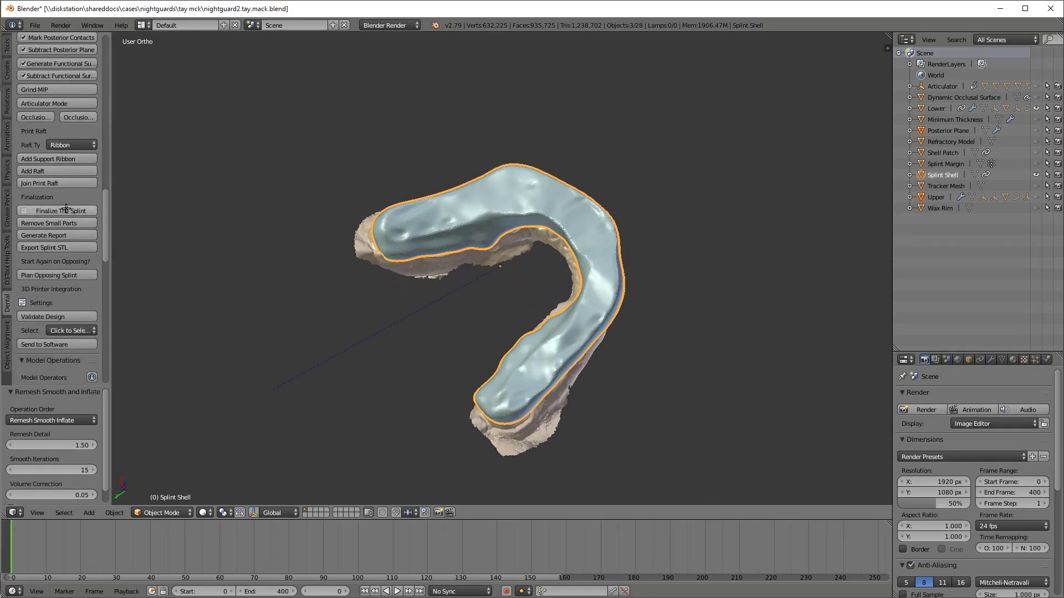
{"action": "left_click", "coordinate": [66, 210]}
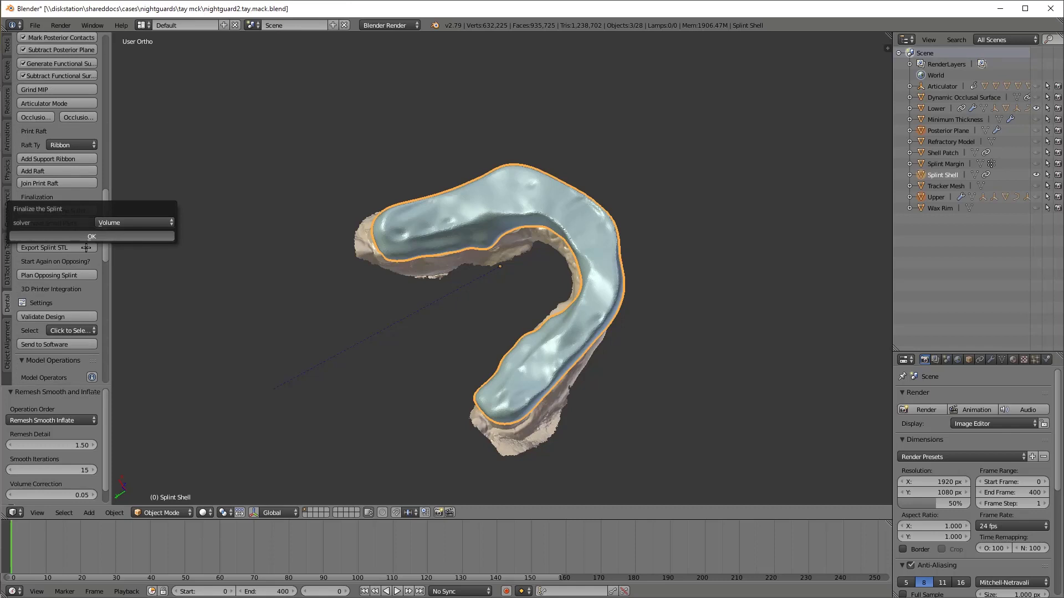
- Finalize the splint with the Volume solver and enter the patient's name as the Model Label
{"action": "left_click", "coordinate": [86, 238]}
{"action": "middle_click_drag", "start_coordinate": [551, 411], "coordinate": [418, 294]}
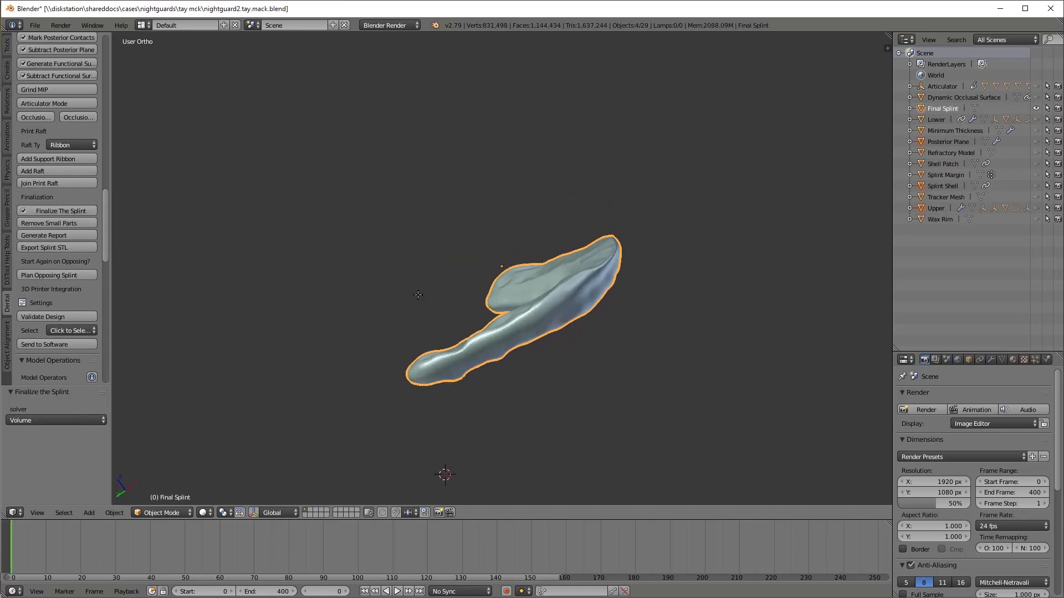
{"action": "scroll", "coordinate": [60, 299], "scroll_direction": "down", "scroll_amount": 10}
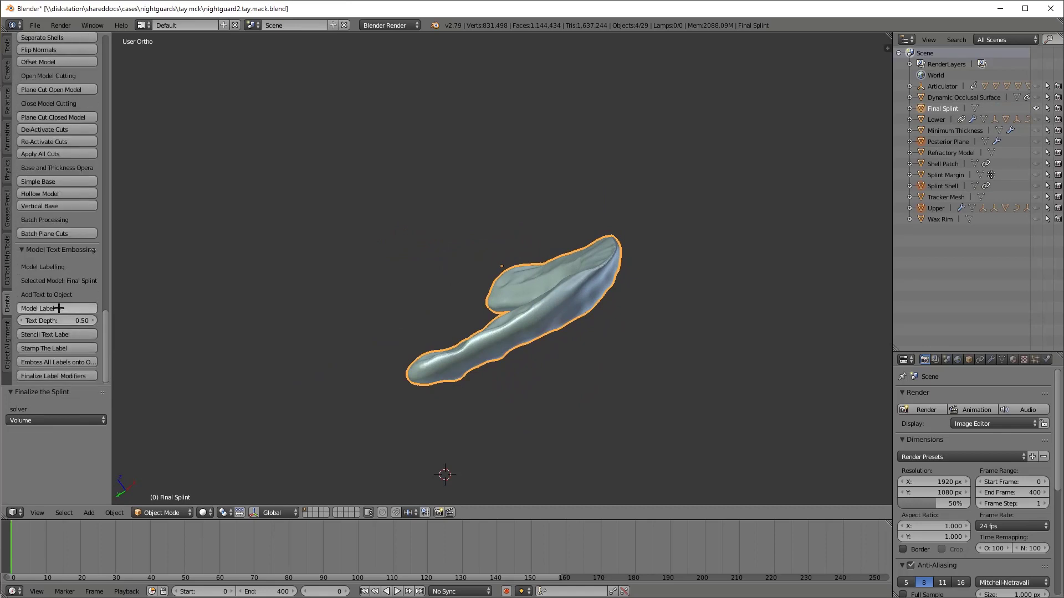
{"action": "type", "text": "McKenna, T"}
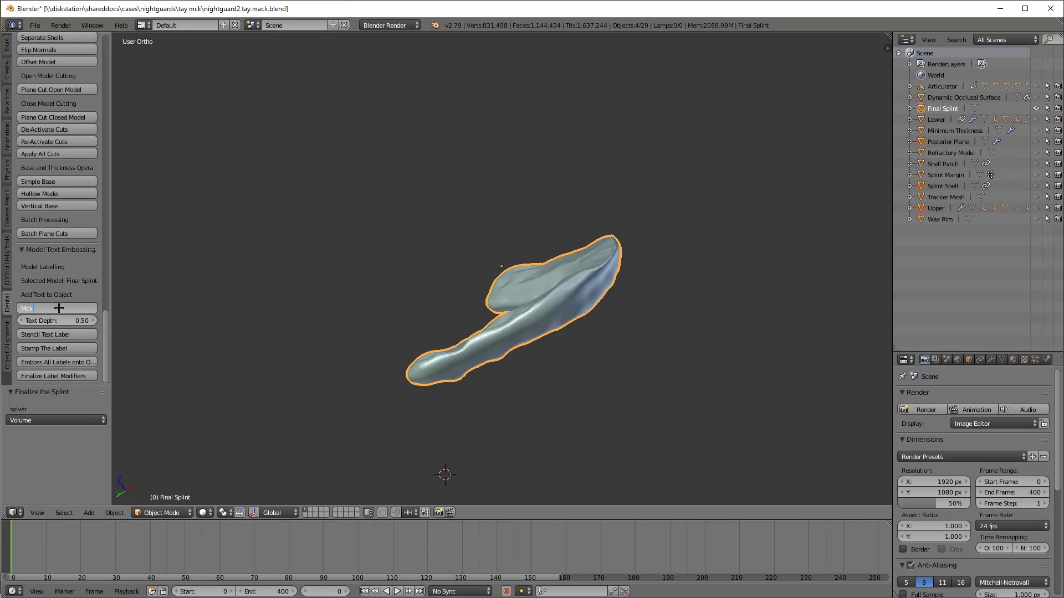
- Place a stencil text label on the Final Splint's side and project it into a D3T Label Mesh
{"action": "left_click", "coordinate": [67, 336]}
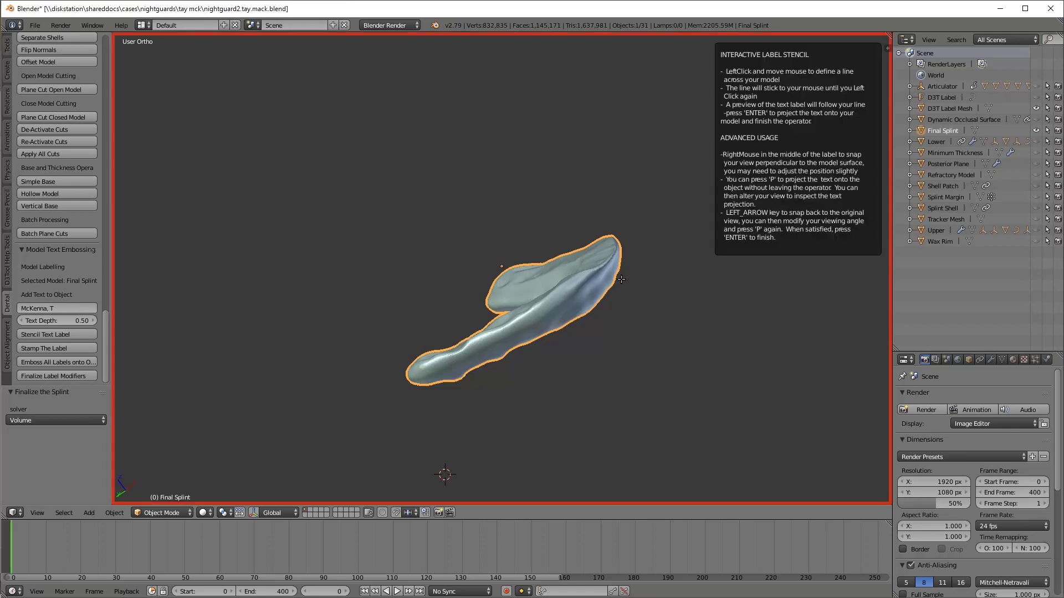
{"action": "middle_click_drag", "start_coordinate": [621, 279], "coordinate": [509, 315]}
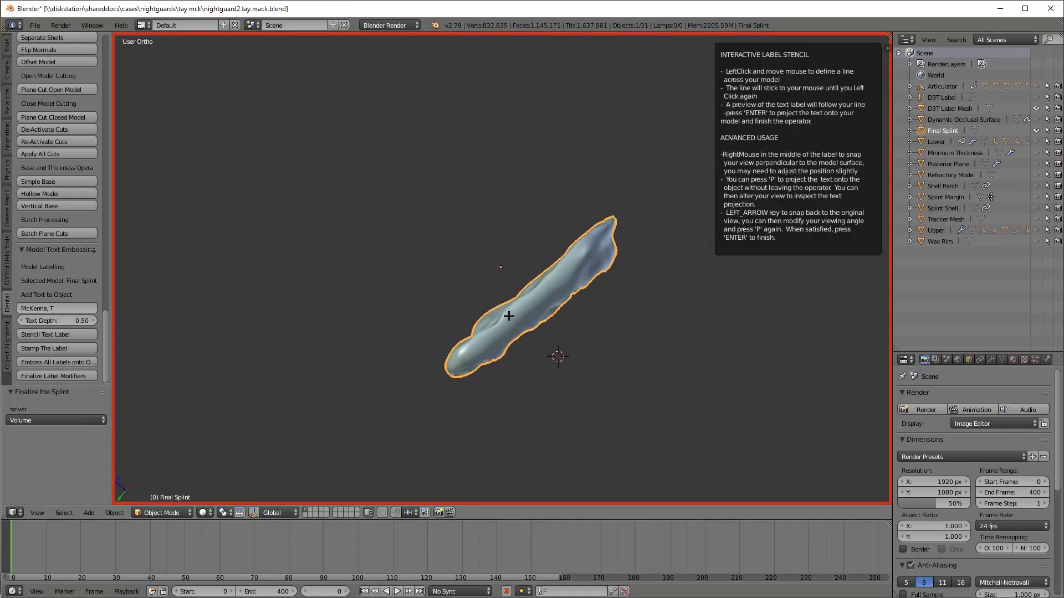
{"action": "left_click", "coordinate": [474, 356]}
{"action": "key", "text": "Return"}
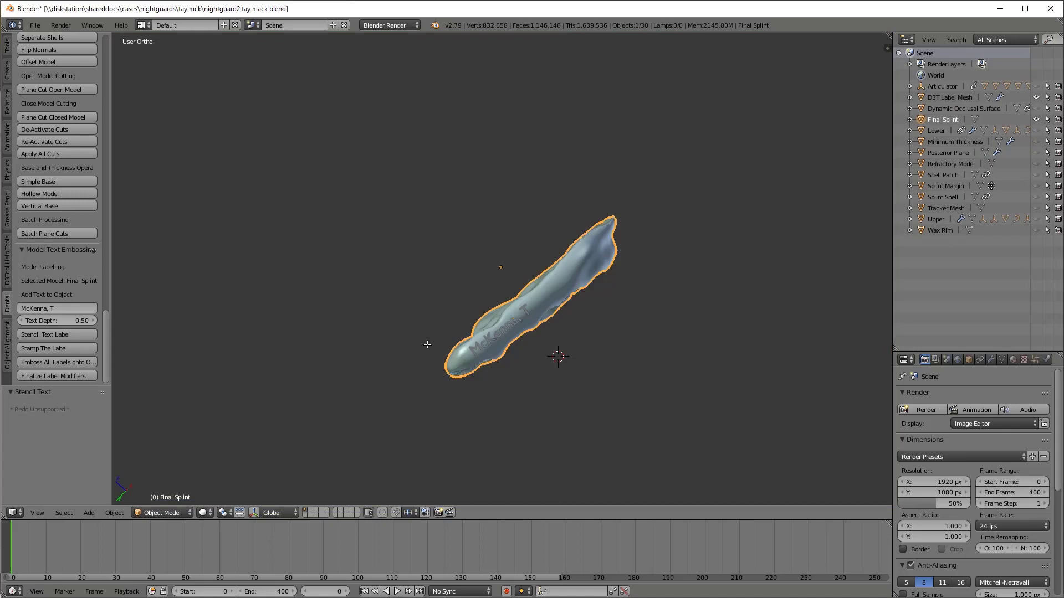
- Emboss all labels onto the splint as positive text with remesh and the Carve solver
{"action": "left_click", "coordinate": [53, 363]}
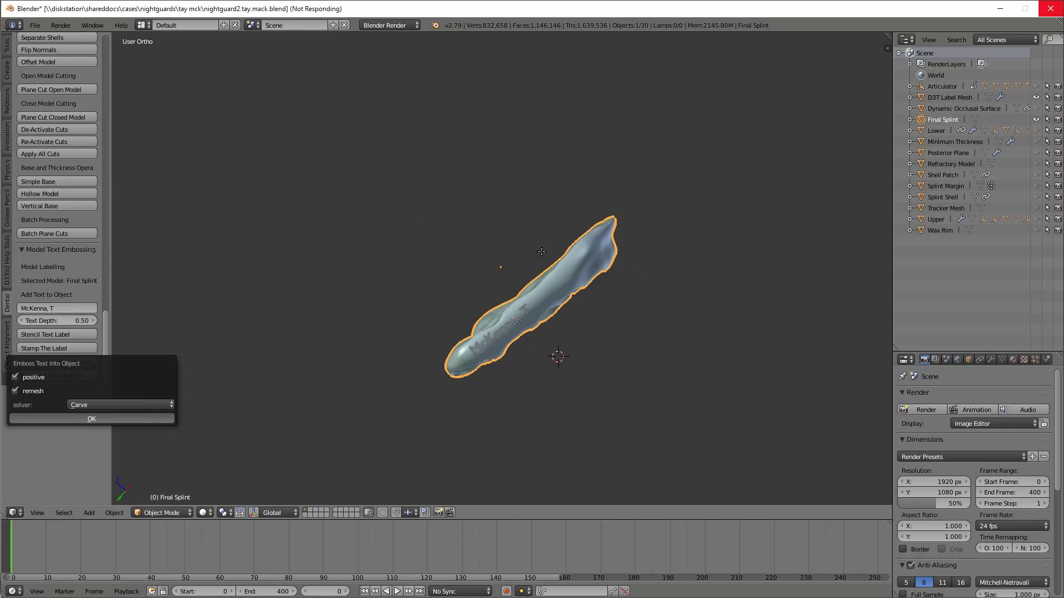
{"action": "middle_click_drag", "start_coordinate": [541, 251], "coordinate": [516, 247]}
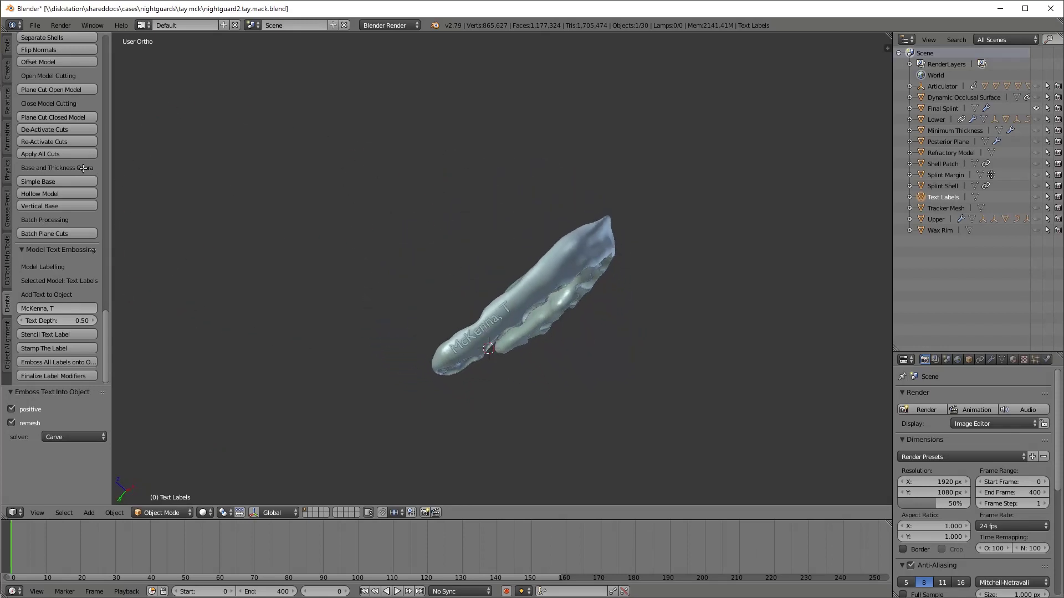
- Start Export Splint STL from the Finalization panel to save the splint in the case folder
{"action": "scroll", "coordinate": [43, 159], "scroll_direction": "up", "scroll_amount": 10}
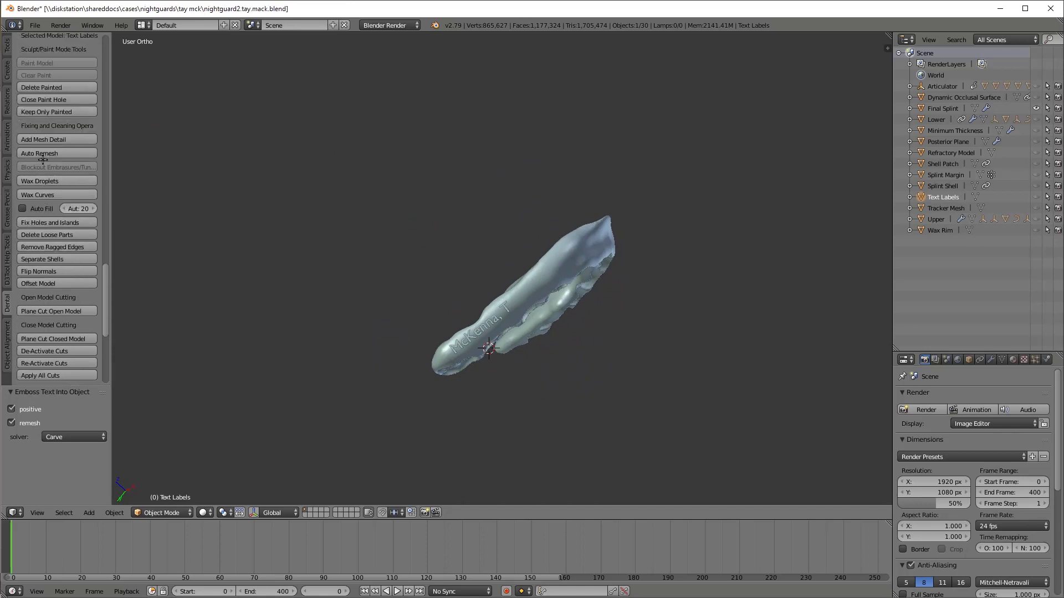
{"action": "scroll", "coordinate": [43, 160], "scroll_direction": "up", "scroll_amount": 13}
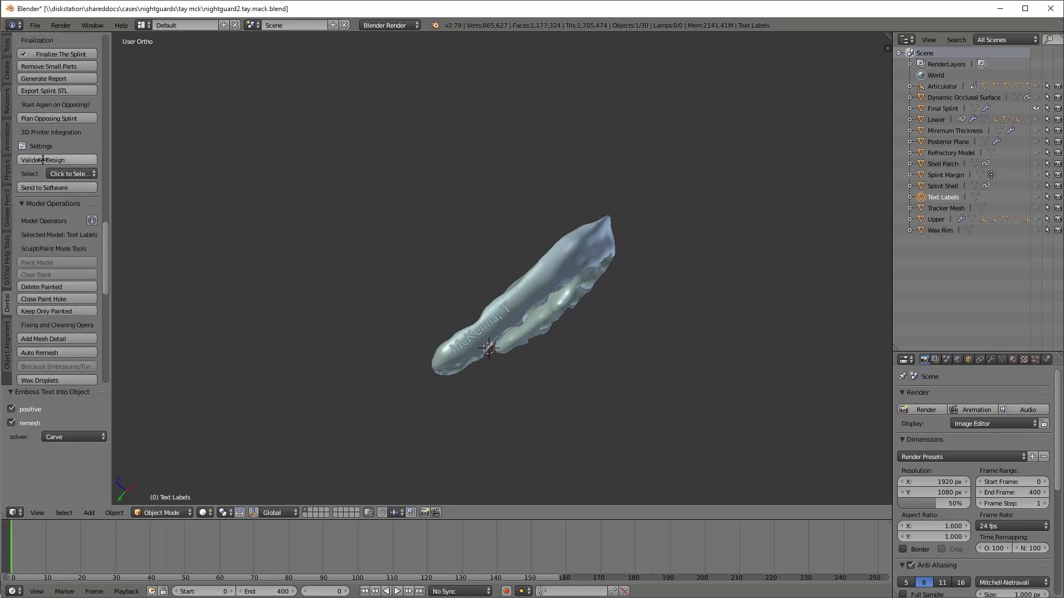
{"action": "scroll", "coordinate": [43, 160], "scroll_direction": "up", "scroll_amount": 1}
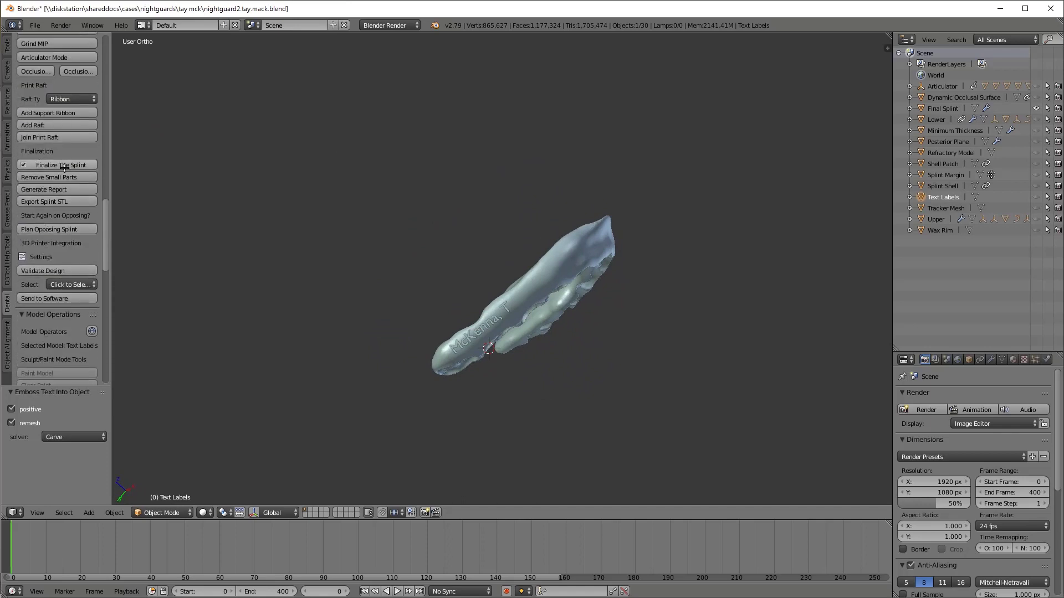
{"action": "left_click", "coordinate": [65, 201]}
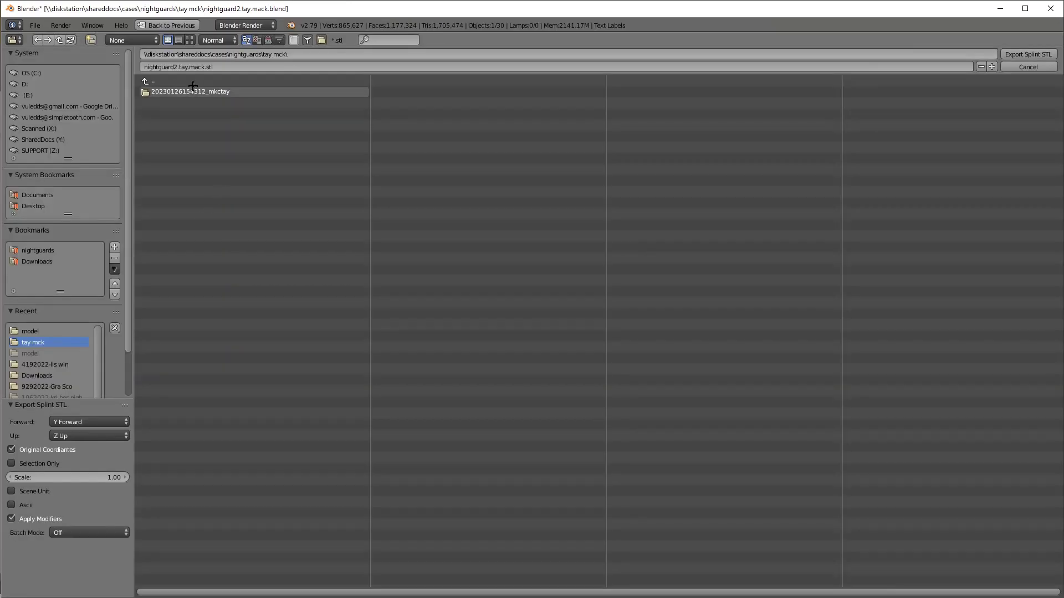